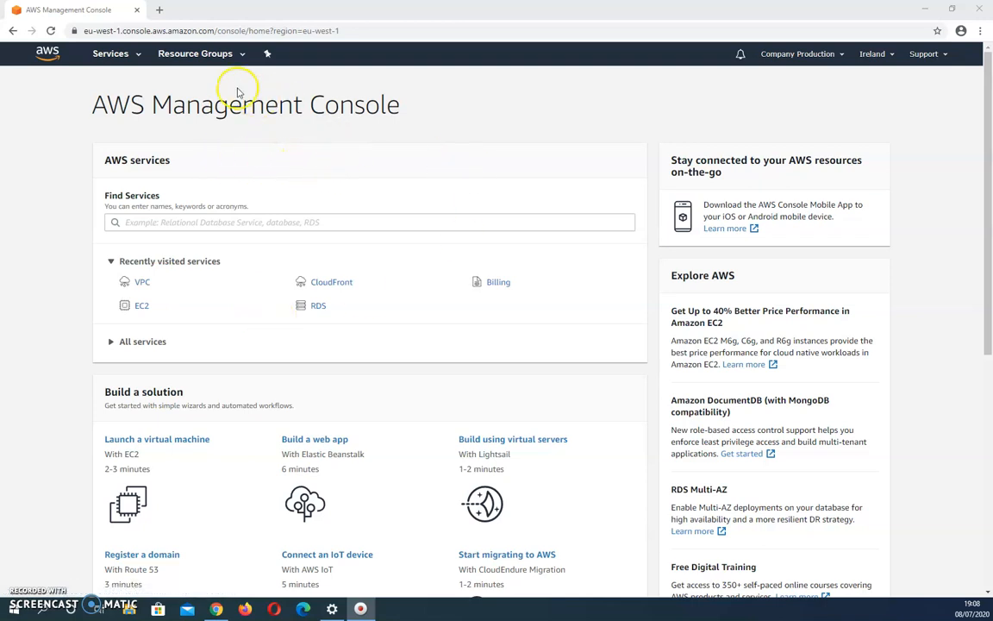
# Step: Search the services for VPC and open the VPC dashboard
pyautogui.click(137, 58)
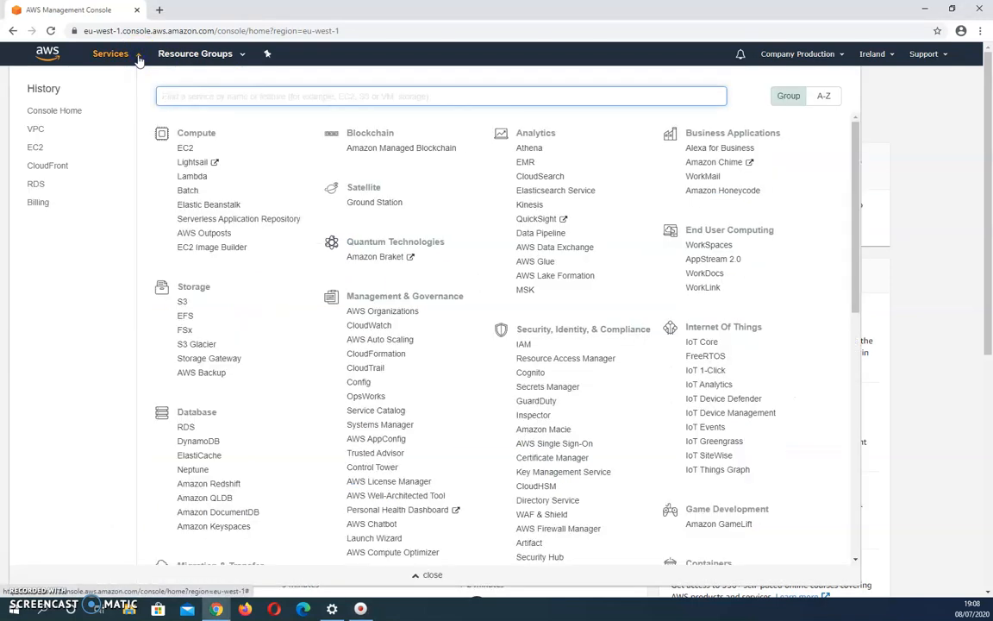
pyautogui.click(228, 89)
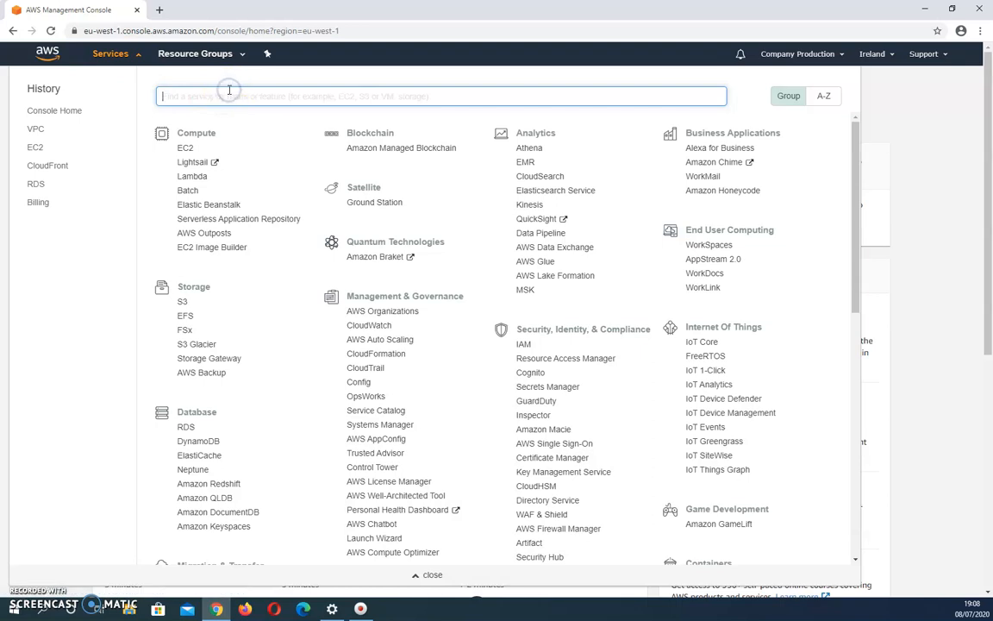
pyautogui.write('VPC')
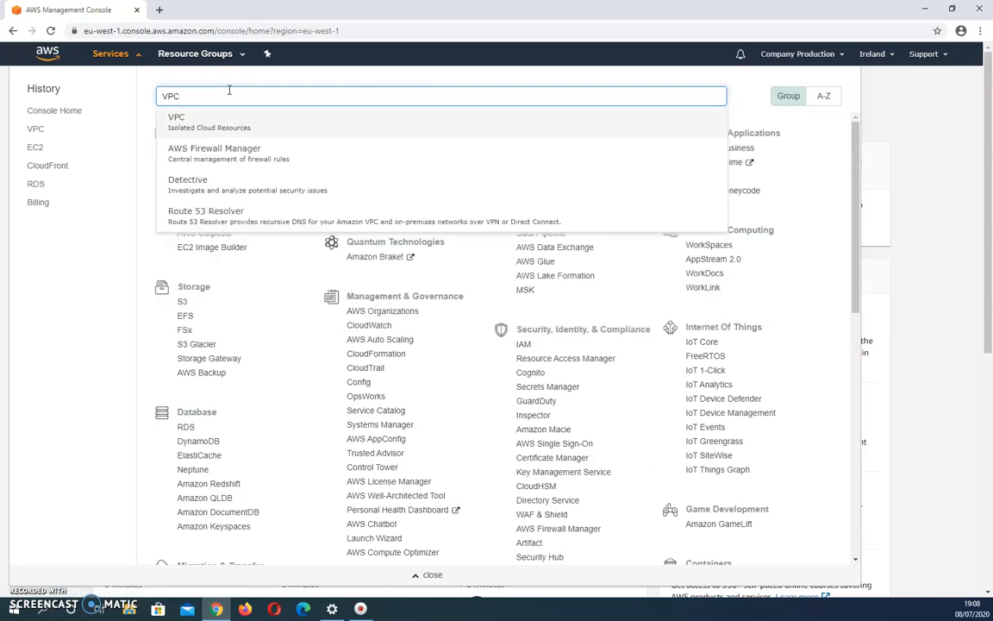
pyautogui.click(196, 113)
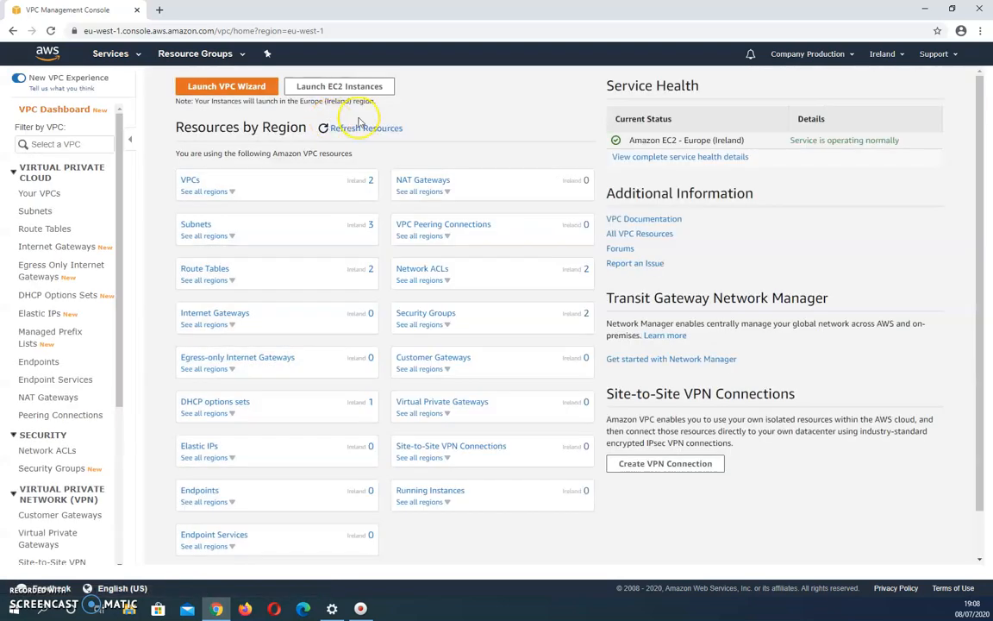
# Step: Look at the configuration choices offered by the VPC Wizard and return to the VPC dashboard
pyautogui.click(233, 90)
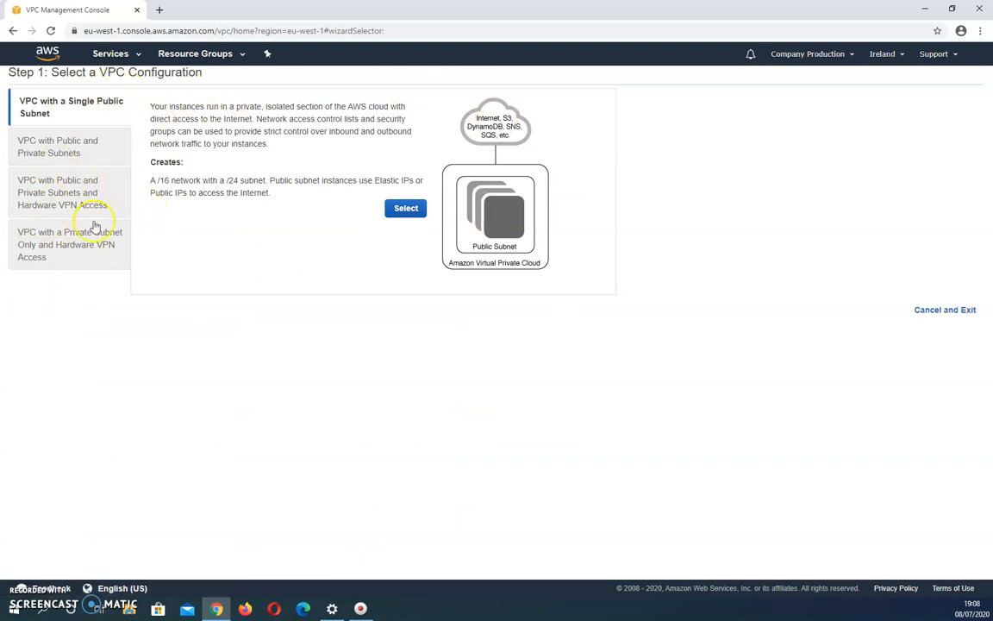
pyautogui.click(138, 57)
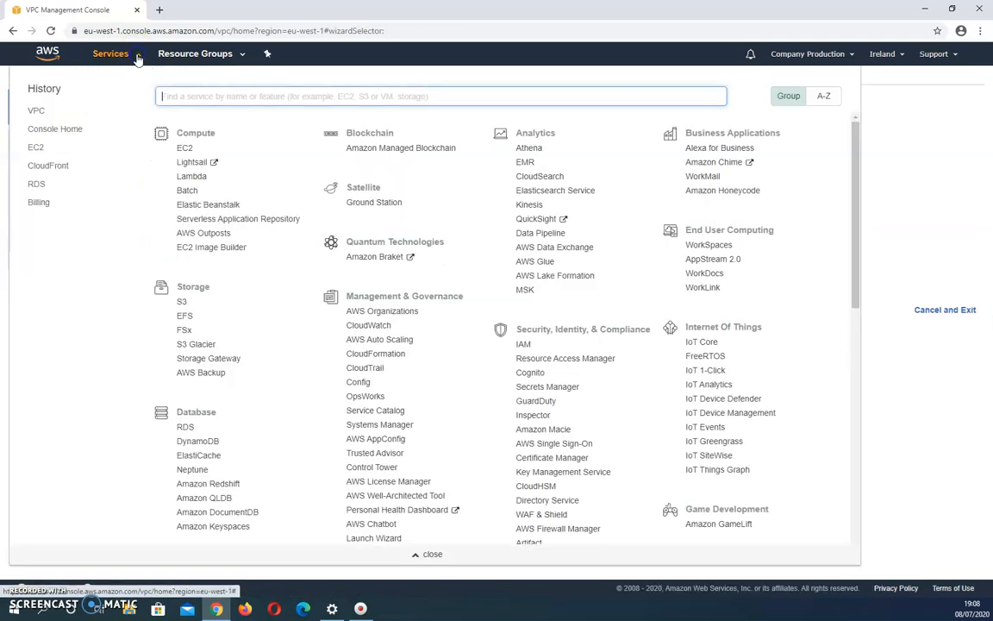
pyautogui.click(35, 109)
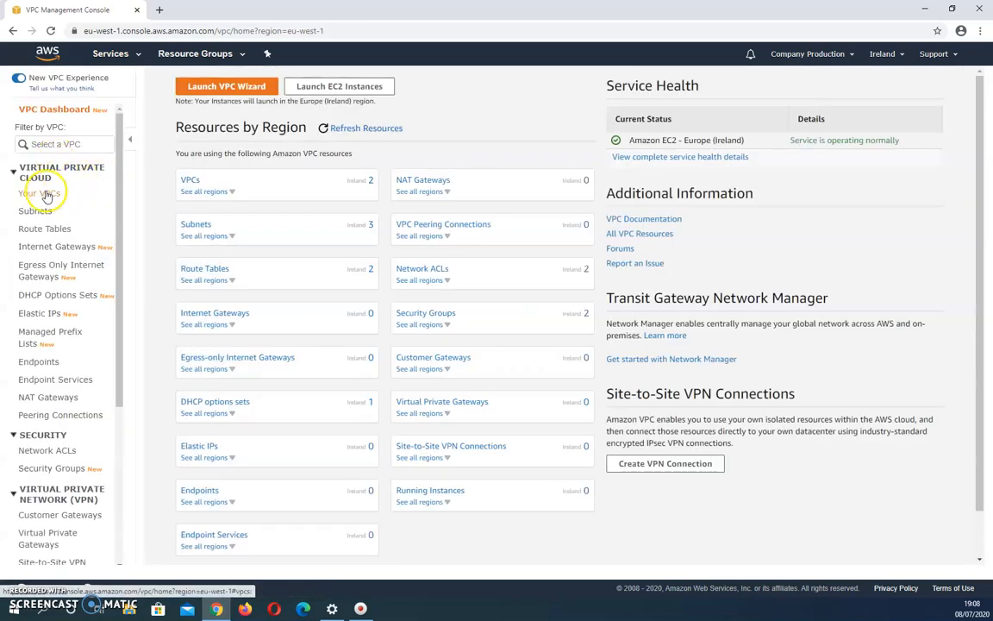
# Step: View the empty Create VPC form from the VPC list and go back to the VPC dashboard
pyautogui.click(41, 193)
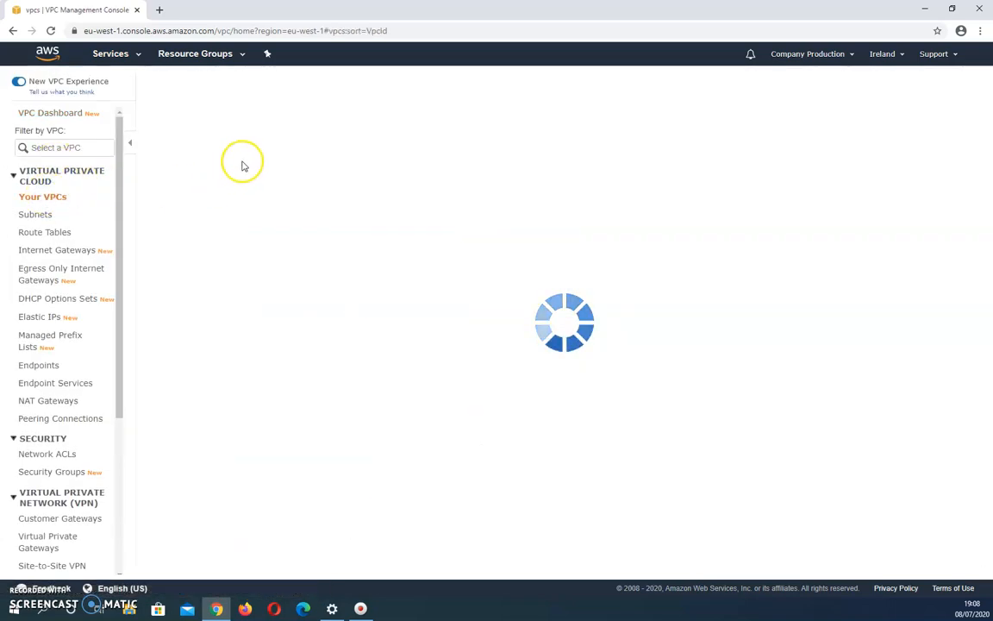
pyautogui.click(175, 89)
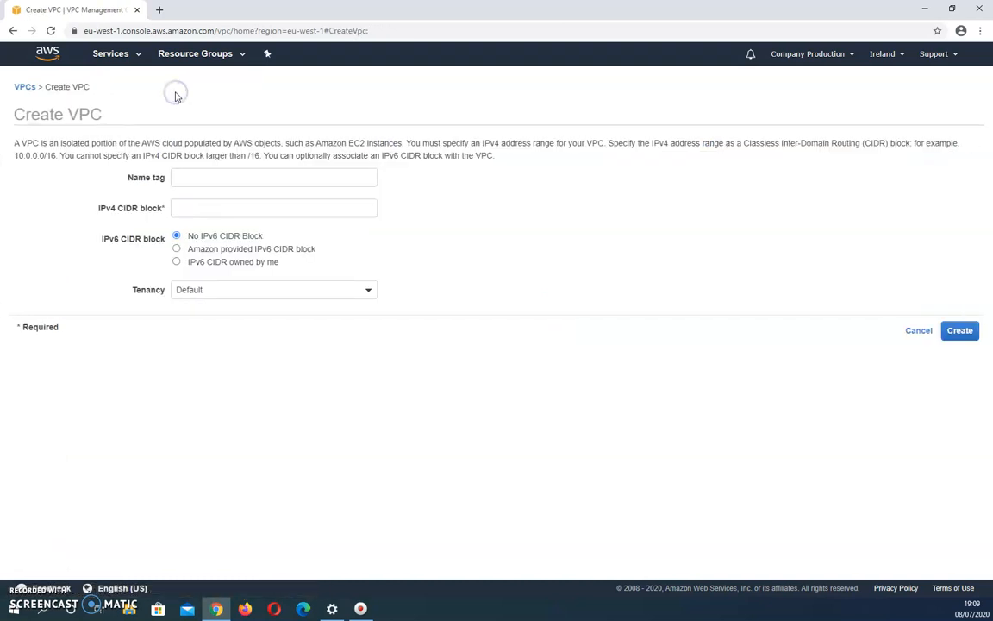
pyautogui.click(48, 56)
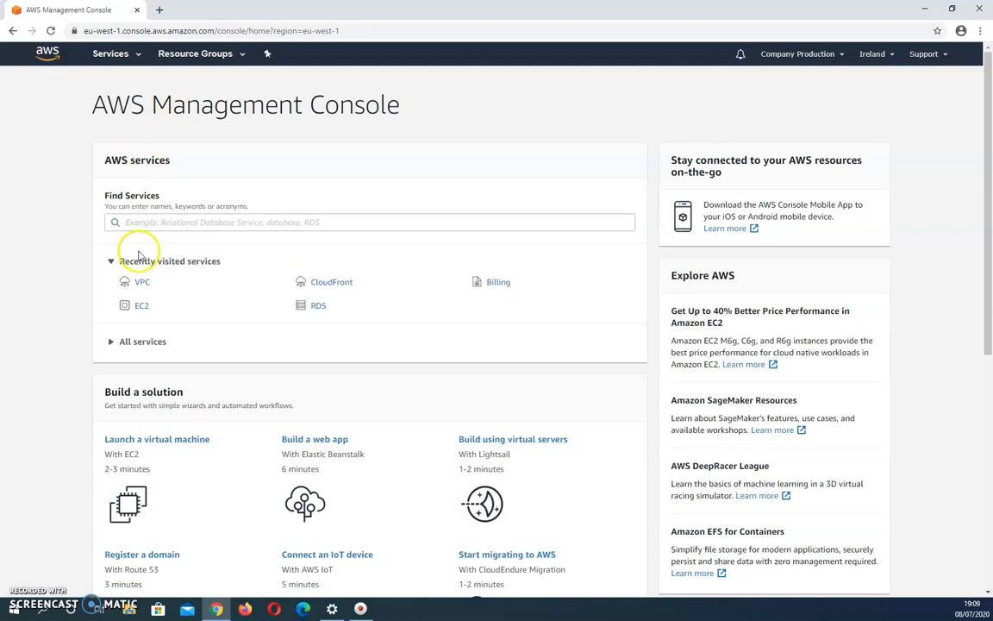
pyautogui.click(141, 283)
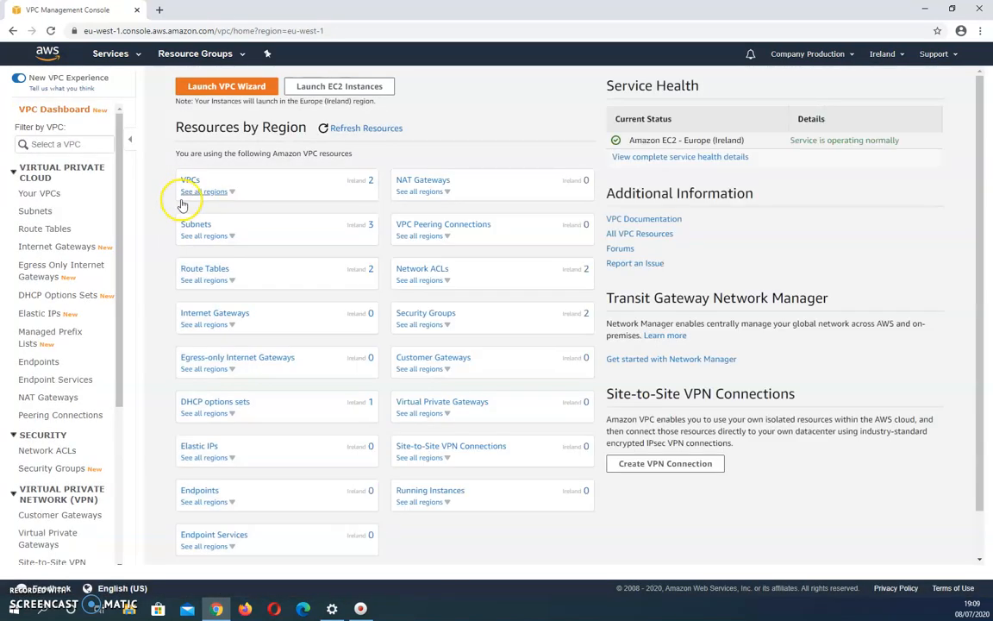
# Step: Delete the Tutorial_One VPC together with its associated objects from the list of VPCs
pyautogui.click(190, 182)
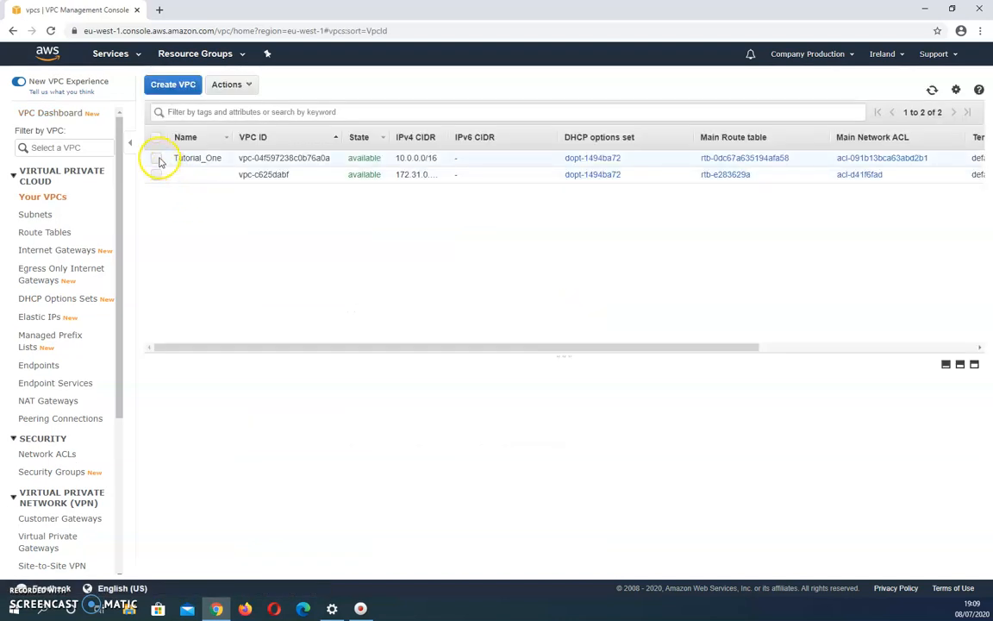
pyautogui.click(156, 159)
pyautogui.click(229, 84)
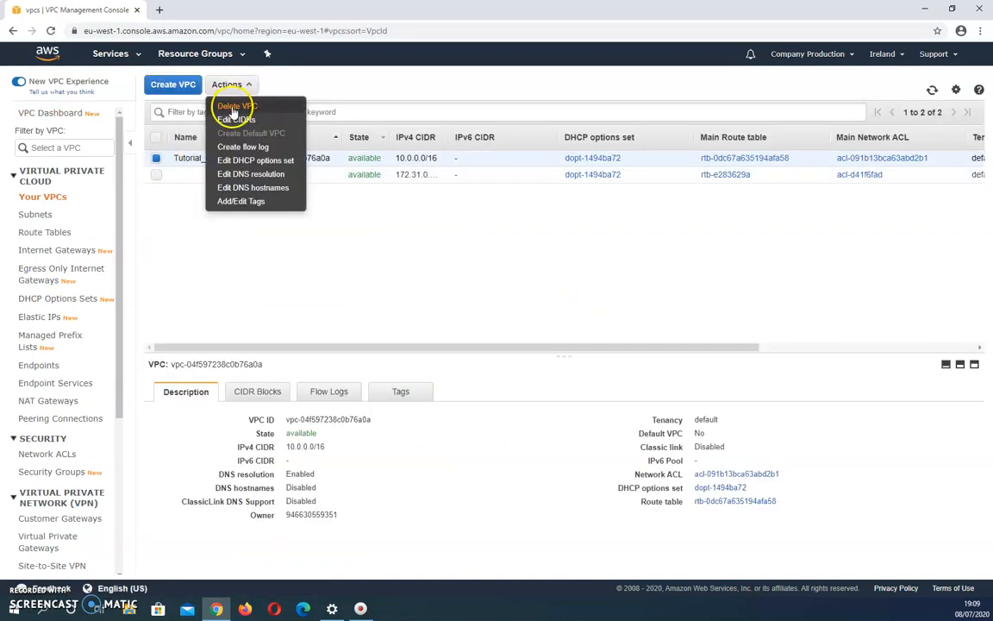
pyautogui.click(232, 108)
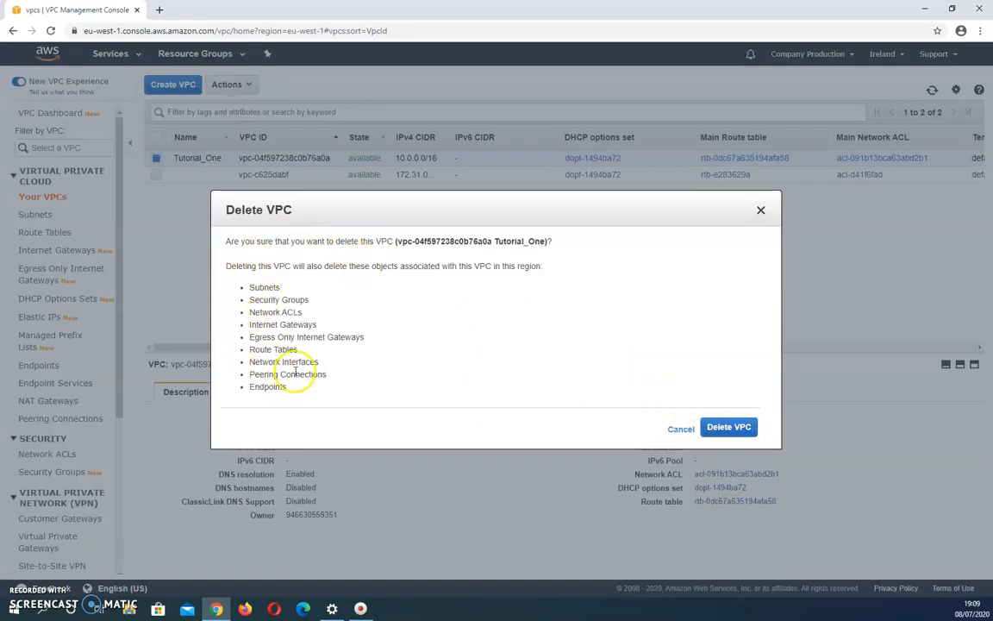
pyautogui.moveTo(268, 387); pyautogui.dragTo(252, 288)
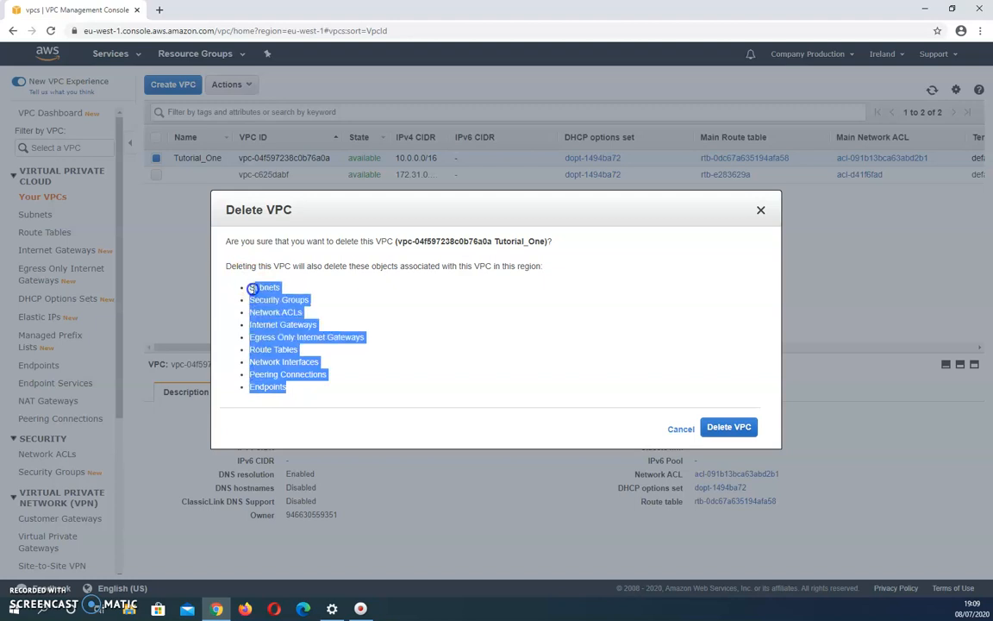
pyautogui.click(302, 391)
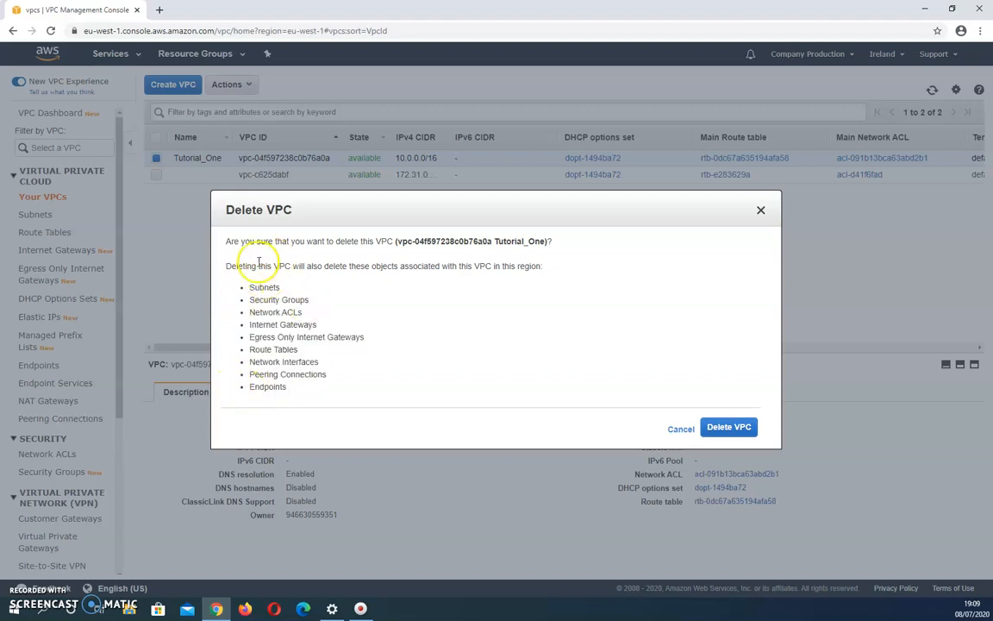
pyautogui.click(740, 428)
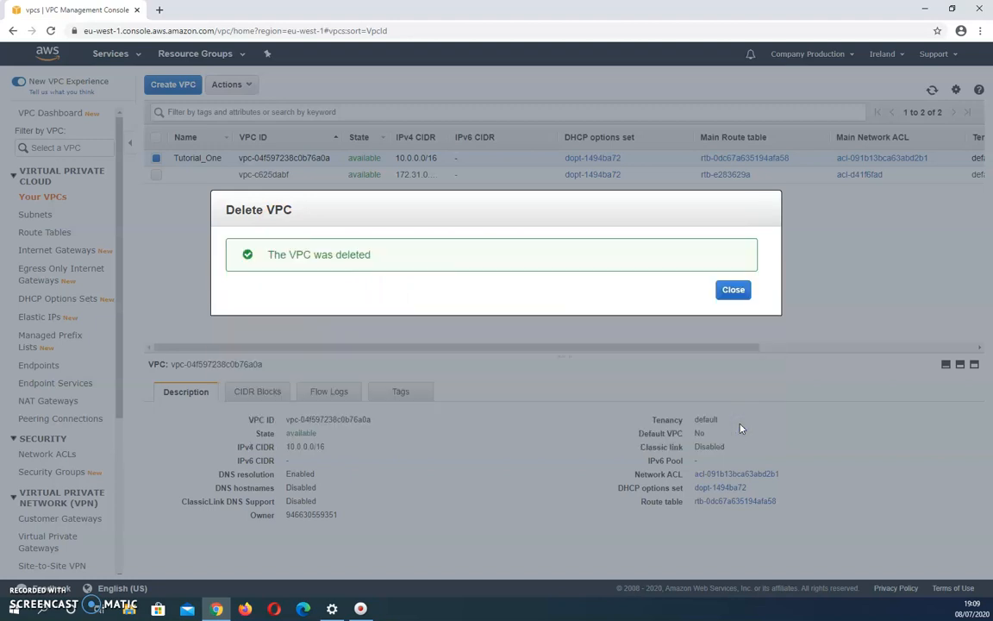
pyautogui.click(731, 292)
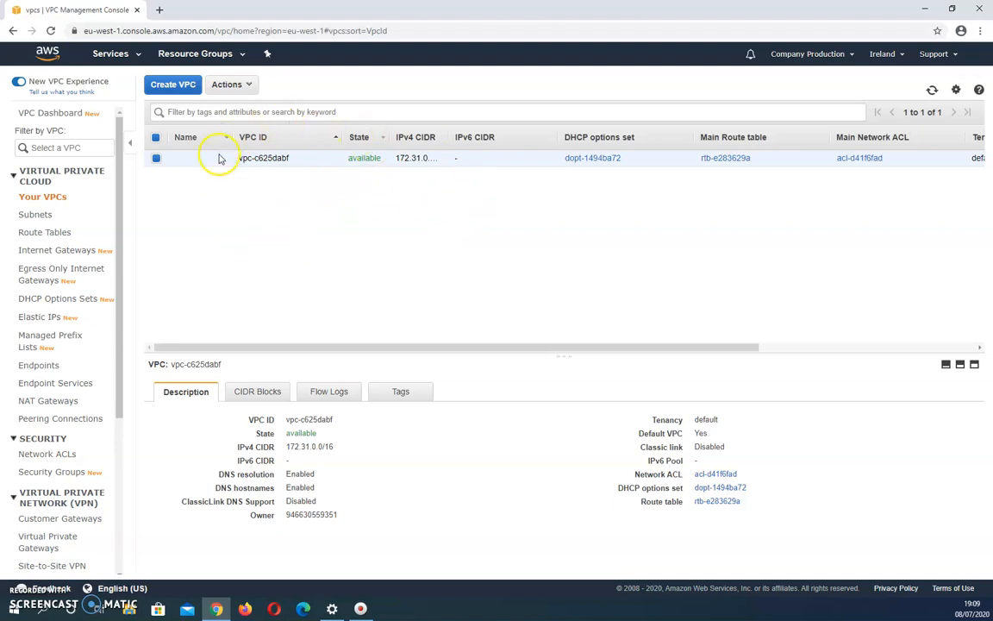
# Step: Review the remaining default VPC's attributes and the list of existing subnets
pyautogui.moveTo(515, 345); pyautogui.dragTo(725, 352)
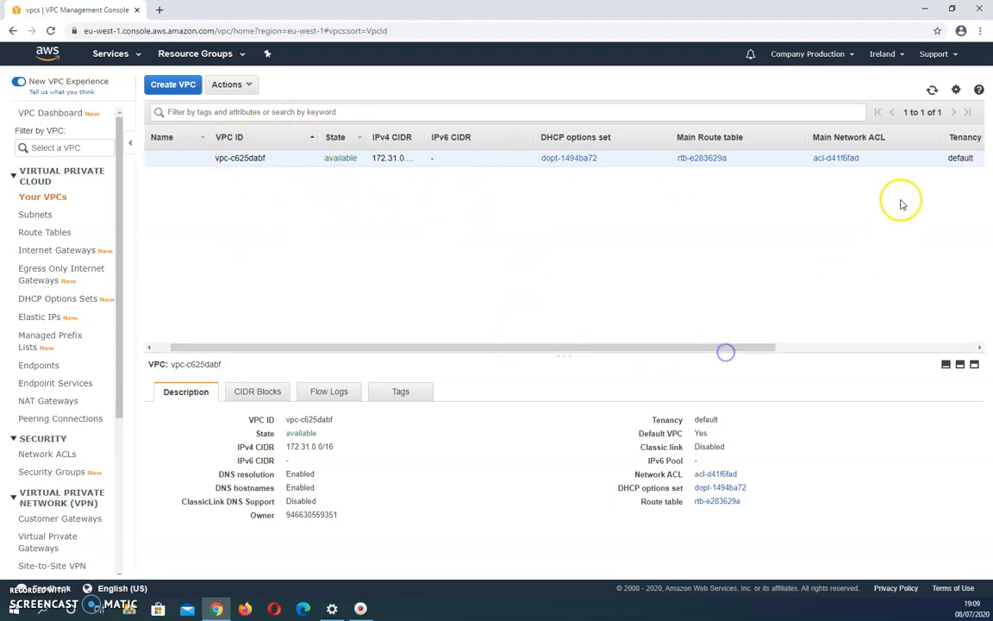
pyautogui.moveTo(573, 346); pyautogui.dragTo(334, 352)
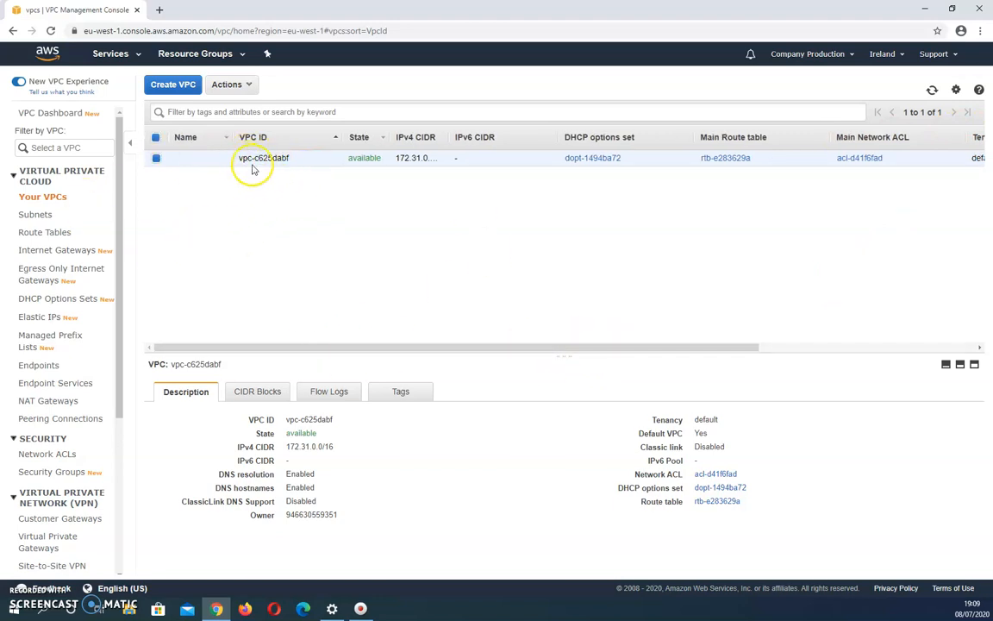
pyautogui.click(38, 214)
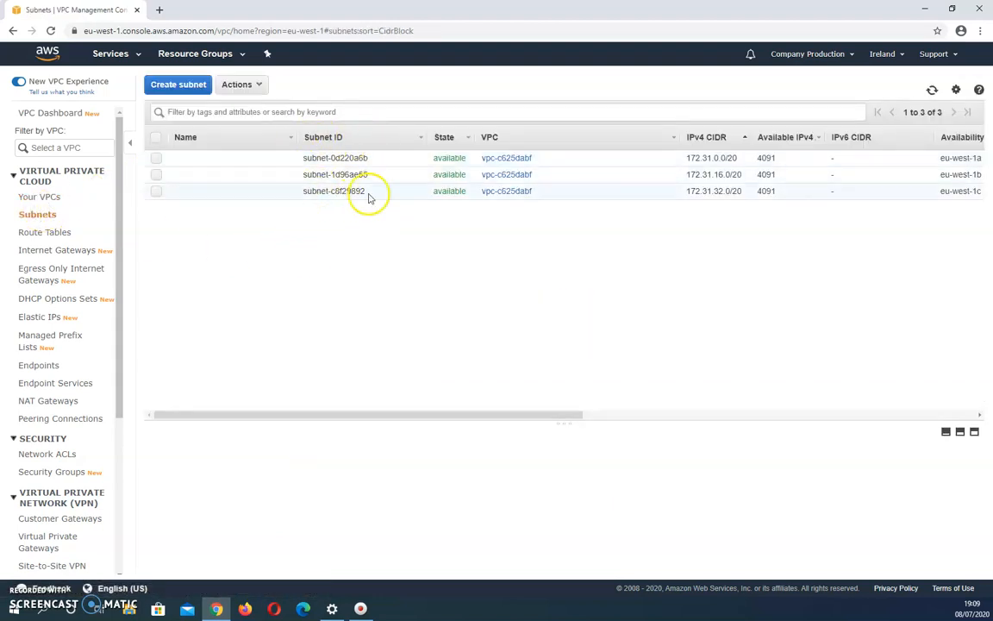
# Step: Create a VPC named Tutorial_One_VPC with IPv4 CIDR block 10.1.0.0/16, no IPv6 CIDR block and Default tenancy
pyautogui.click(49, 197)
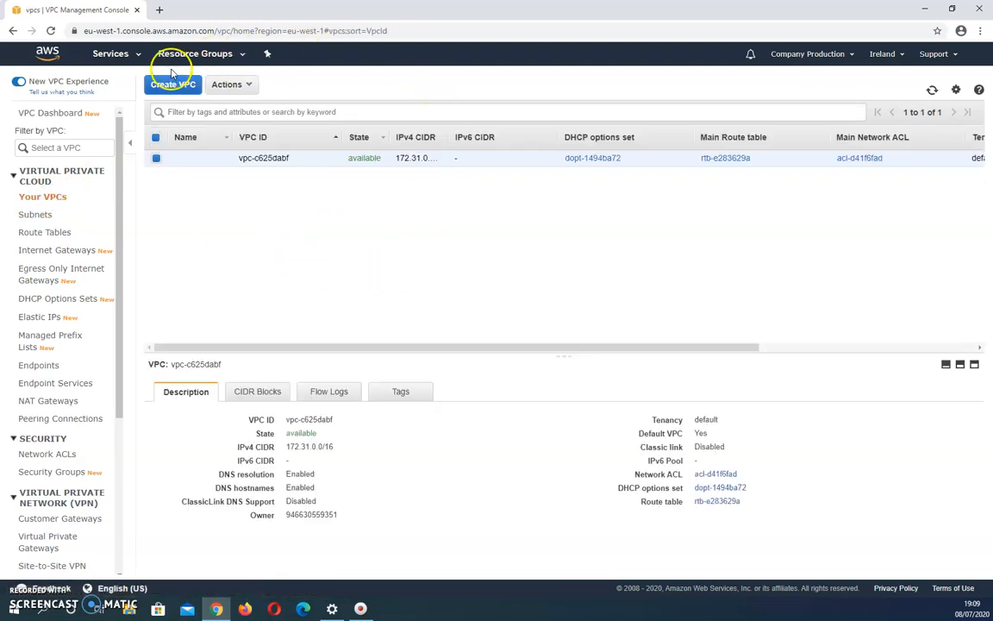
pyautogui.click(171, 89)
pyautogui.click(250, 176)
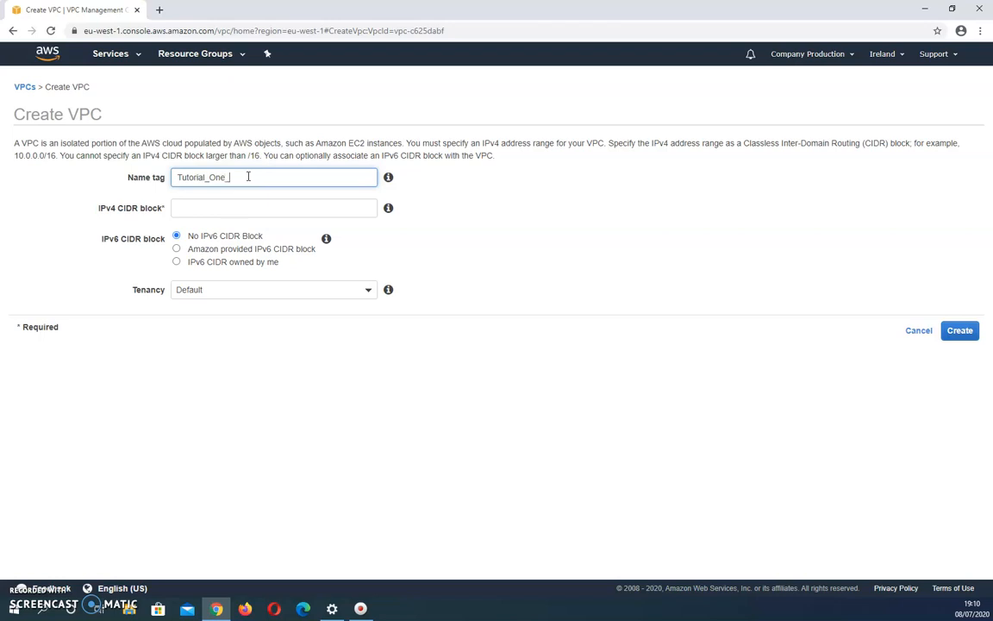
pyautogui.click(215, 206)
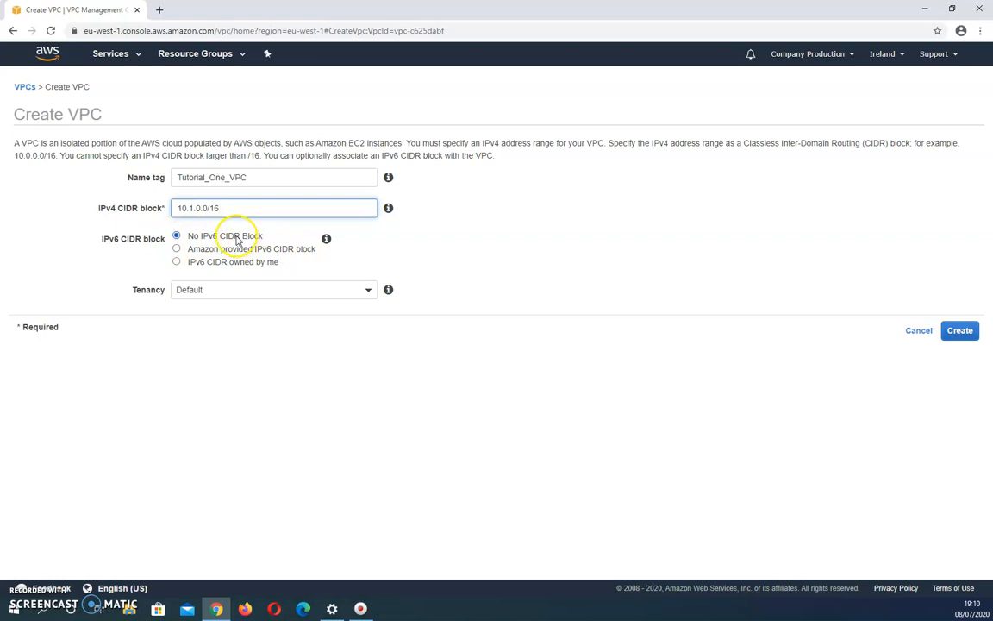
pyautogui.click(233, 288)
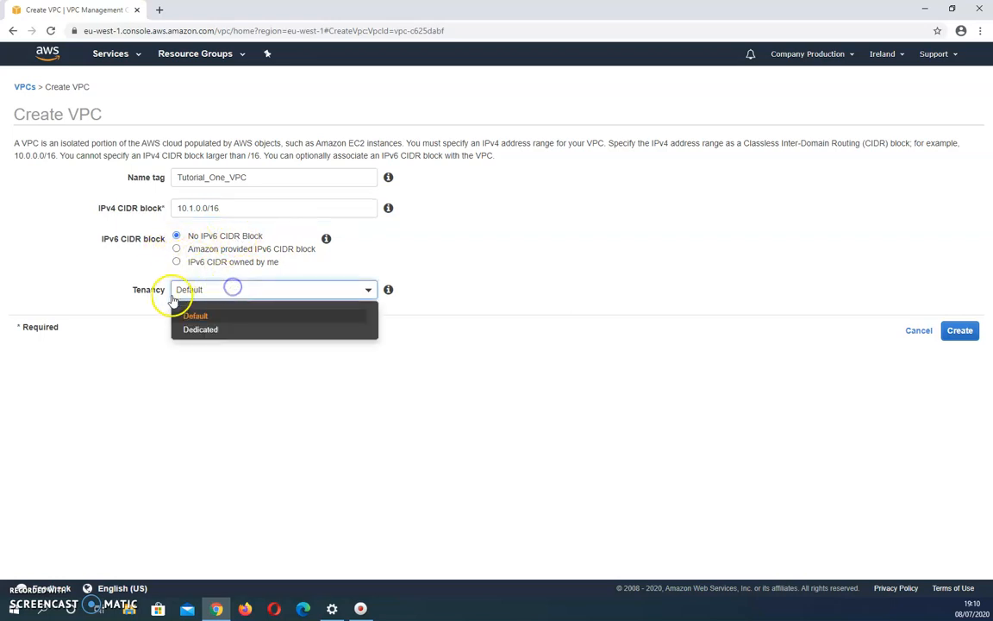
pyautogui.click(212, 318)
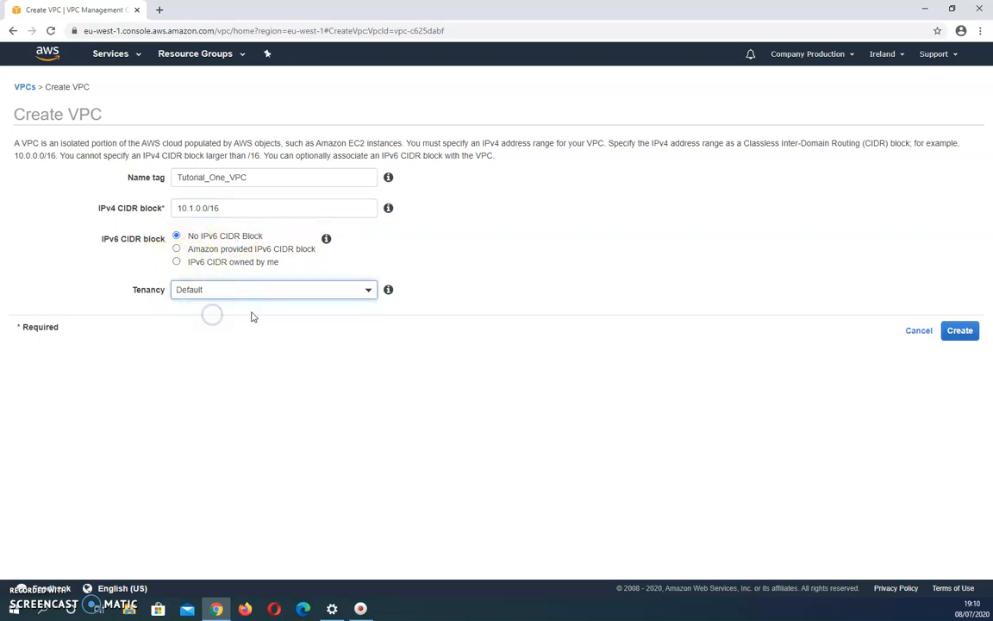
pyautogui.click(960, 332)
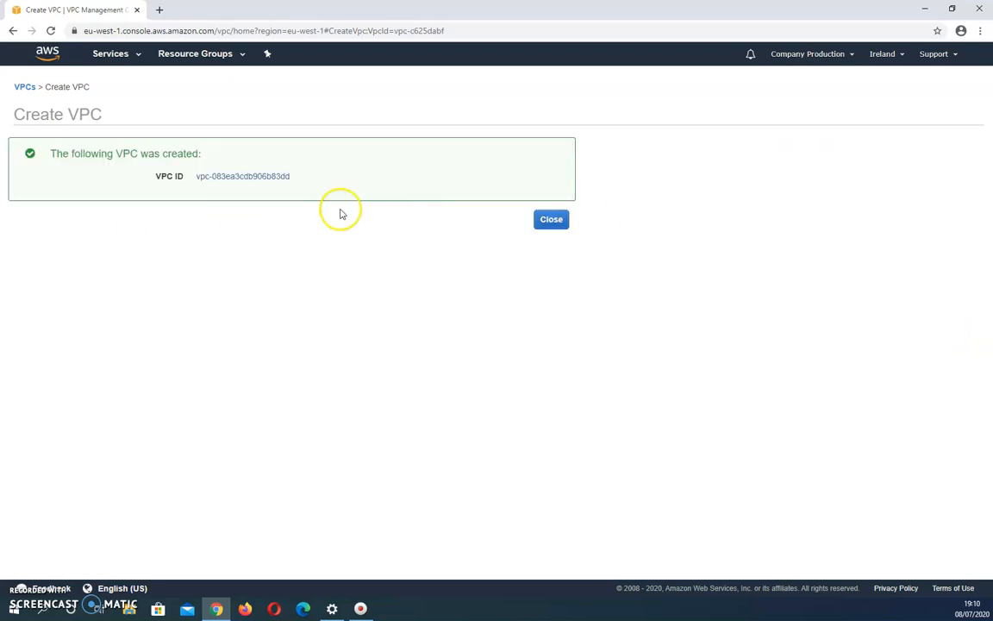
# Step: Open the newly created VPC's entry and review its attributes, including route table, network ACL and tenancy
pyautogui.click(242, 180)
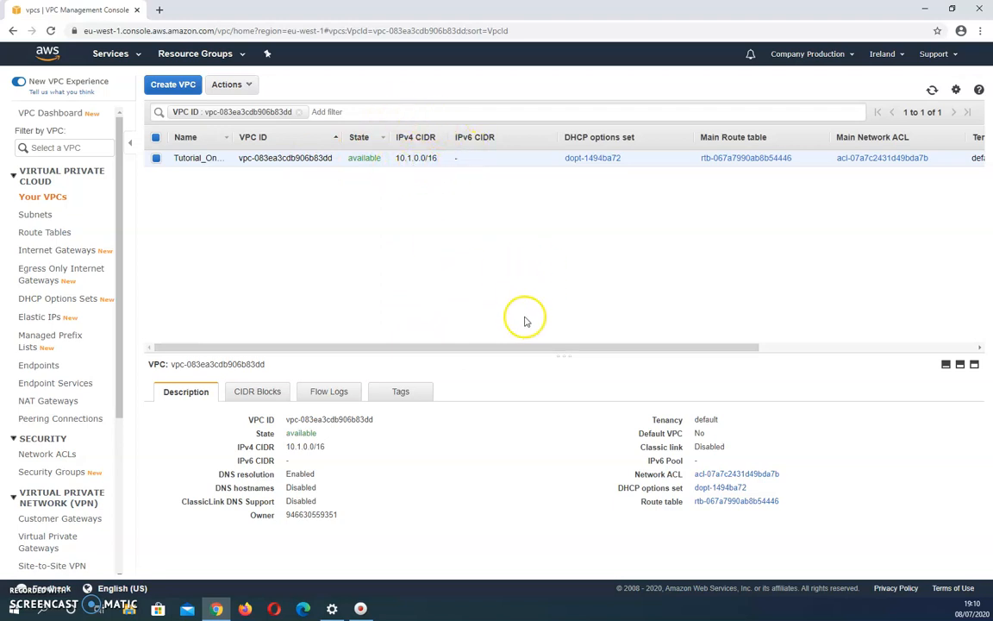
pyautogui.moveTo(517, 348); pyautogui.dragTo(680, 354)
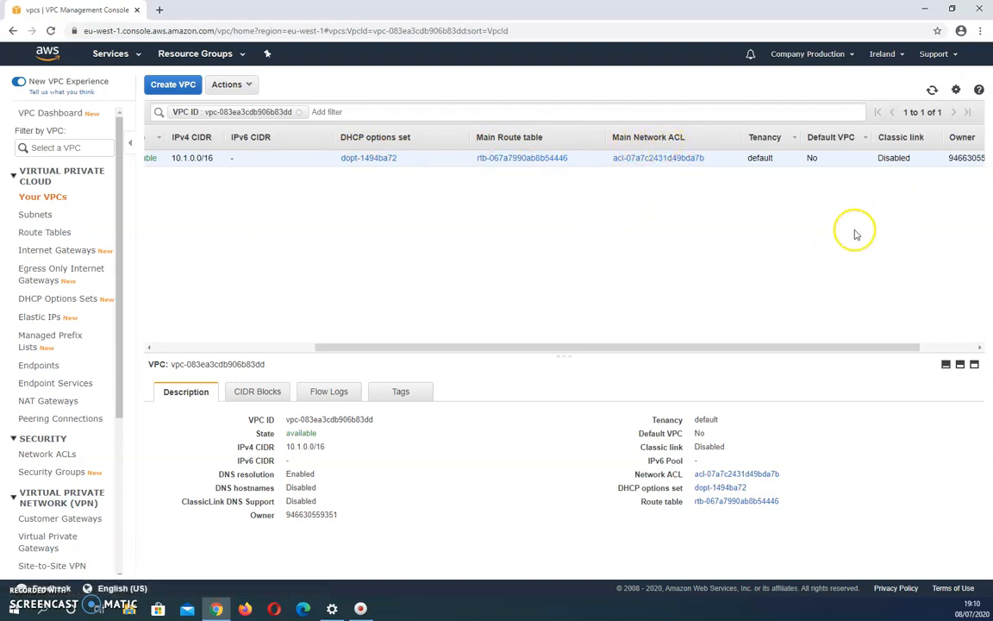
pyautogui.moveTo(468, 346); pyautogui.dragTo(452, 344)
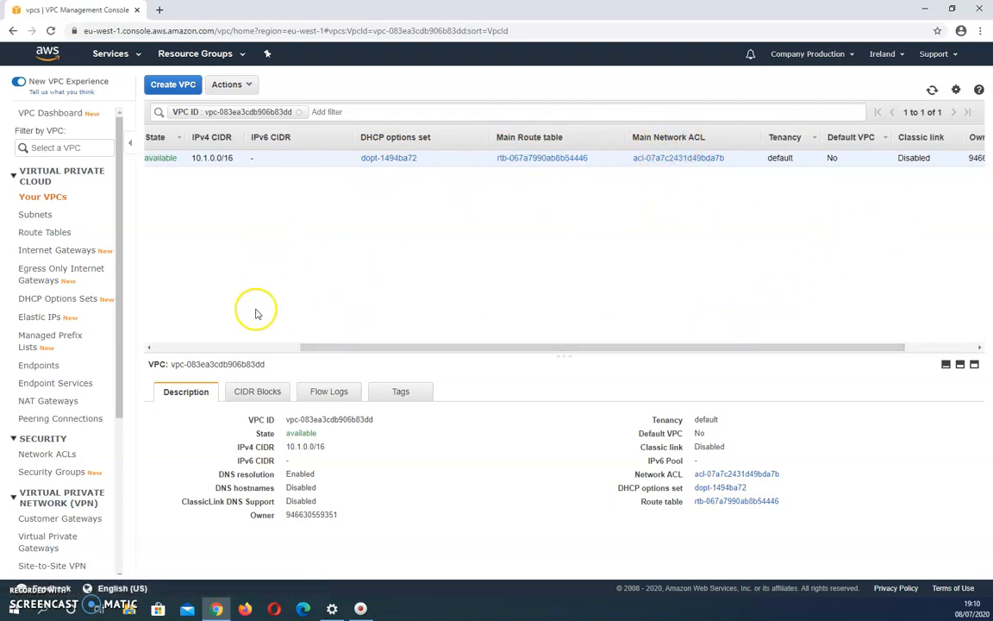
pyautogui.moveTo(315, 345); pyautogui.dragTo(193, 344)
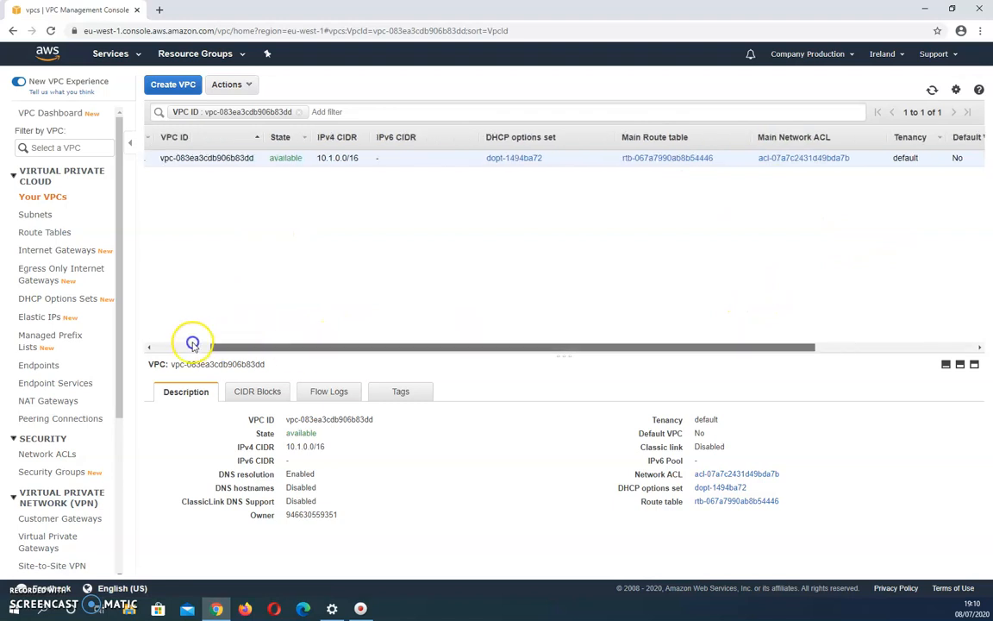
# Step: Start a new subnet named Public_Subnet and assign it to Tutorial_One_VPC
pyautogui.click(39, 215)
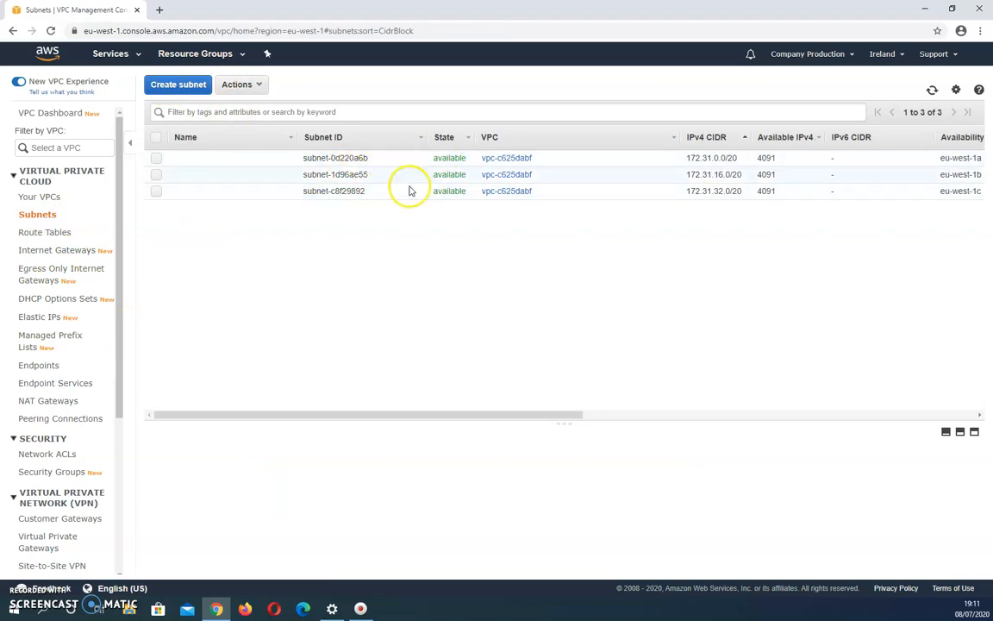
pyautogui.click(178, 87)
pyautogui.click(198, 172)
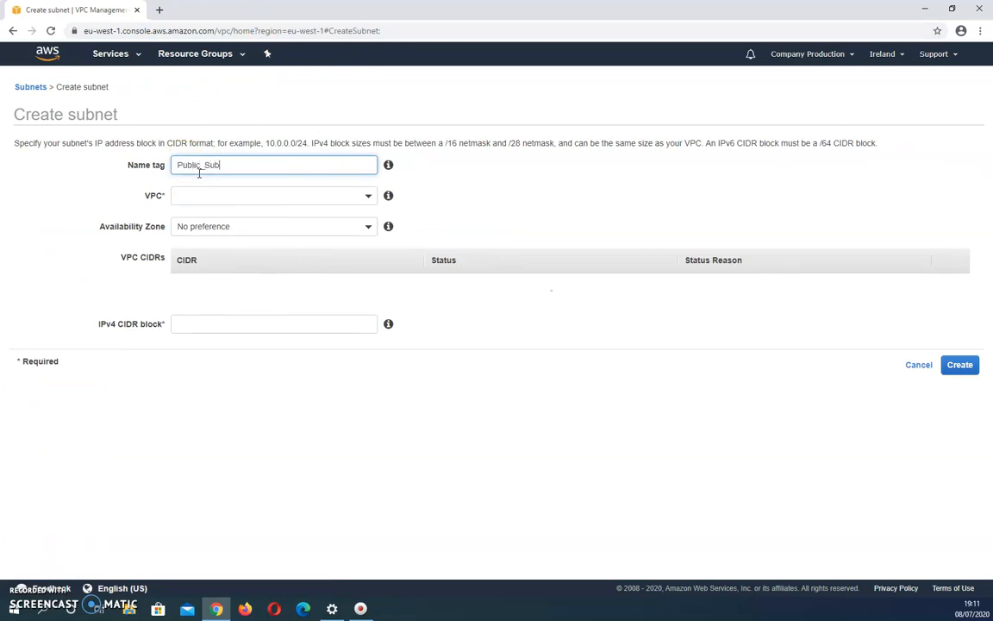
pyautogui.click(202, 198)
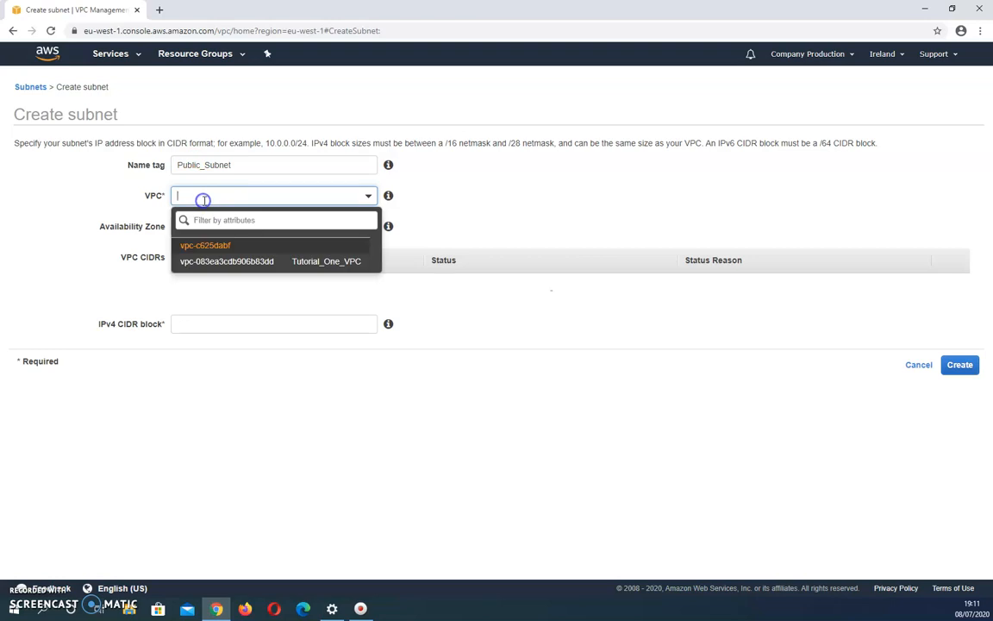
pyautogui.click(316, 265)
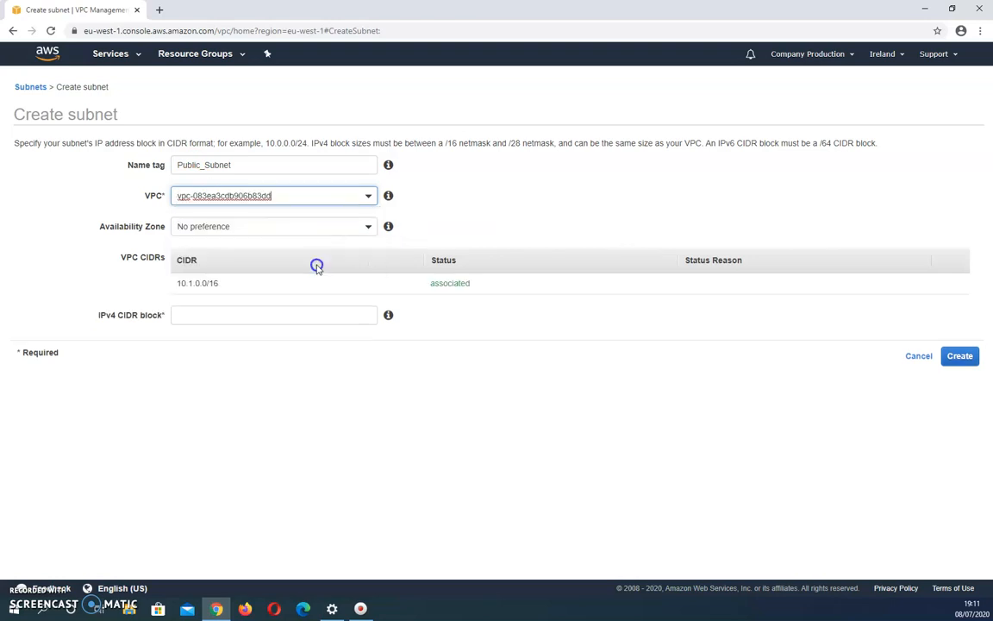
pyautogui.click(326, 200)
pyautogui.click(299, 261)
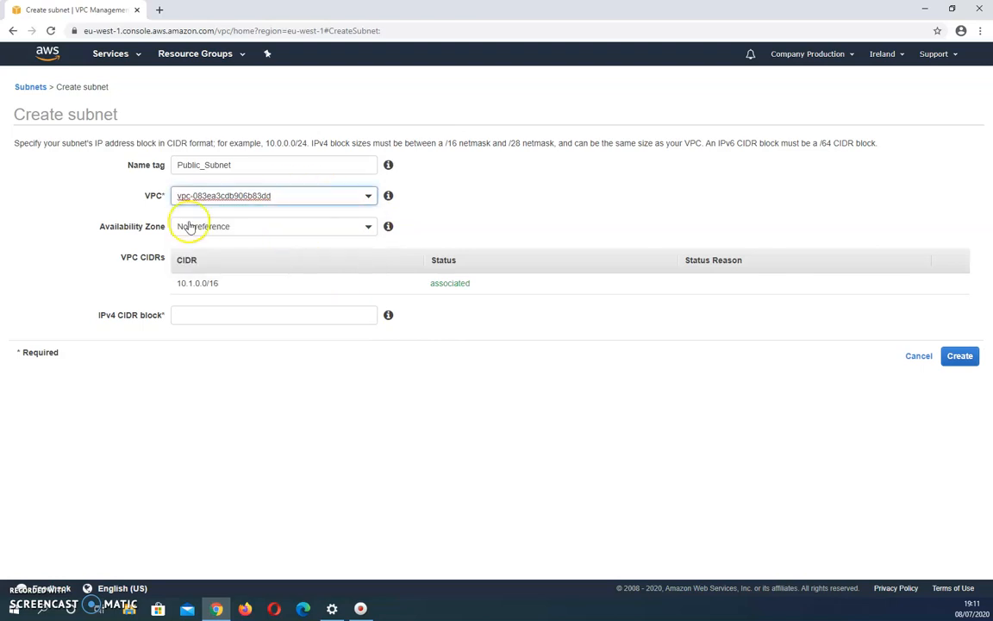
# Step: Place the public subnet in availability zone eu-west-1a with IPv4 CIDR block 10.1.1.0/24 and create it
pyautogui.click(208, 225)
pyautogui.click(205, 304)
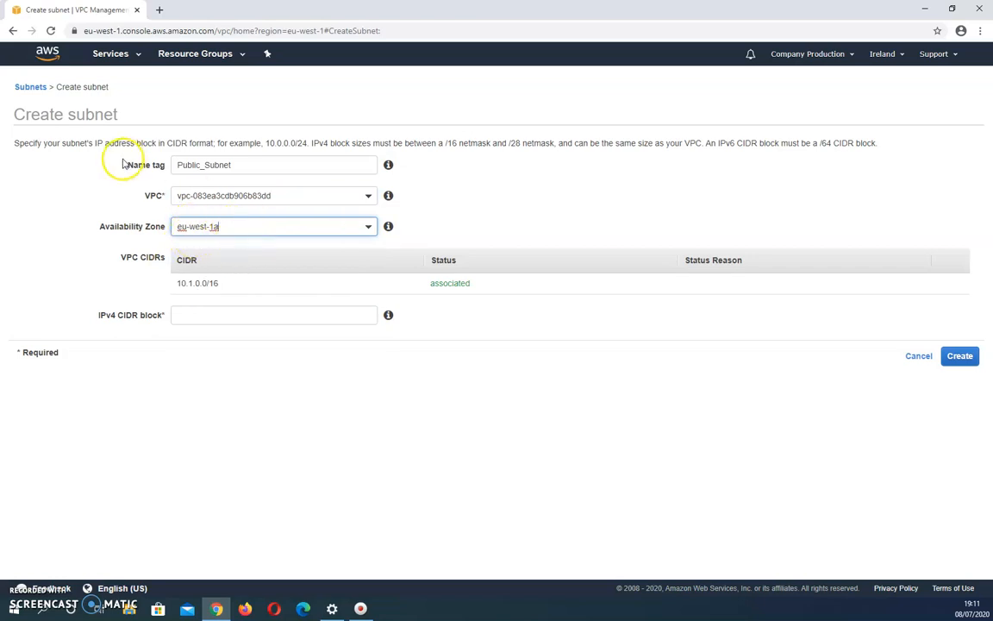
pyautogui.click(901, 55)
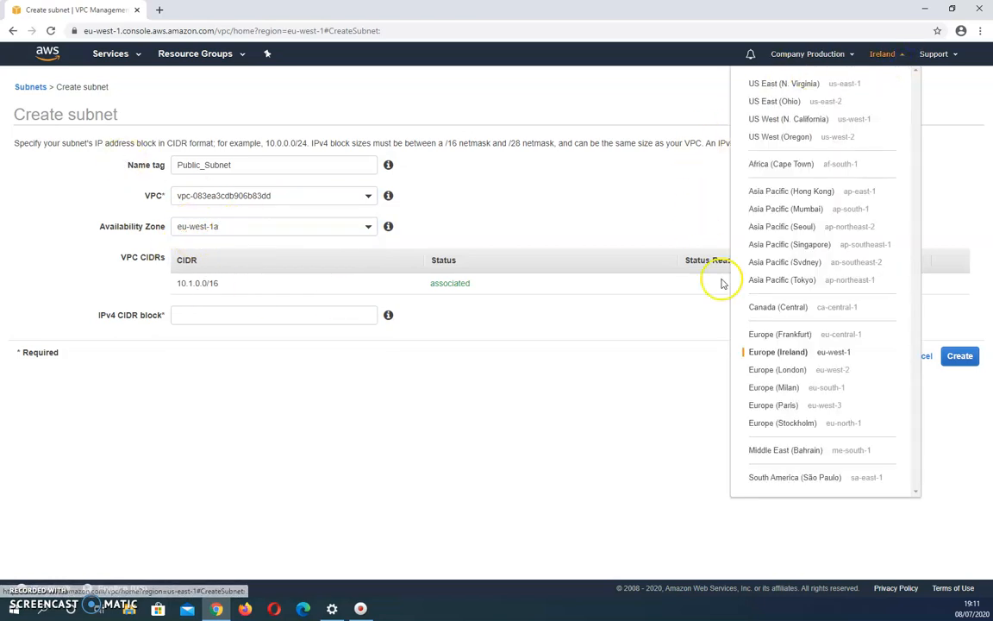
pyautogui.click(452, 357)
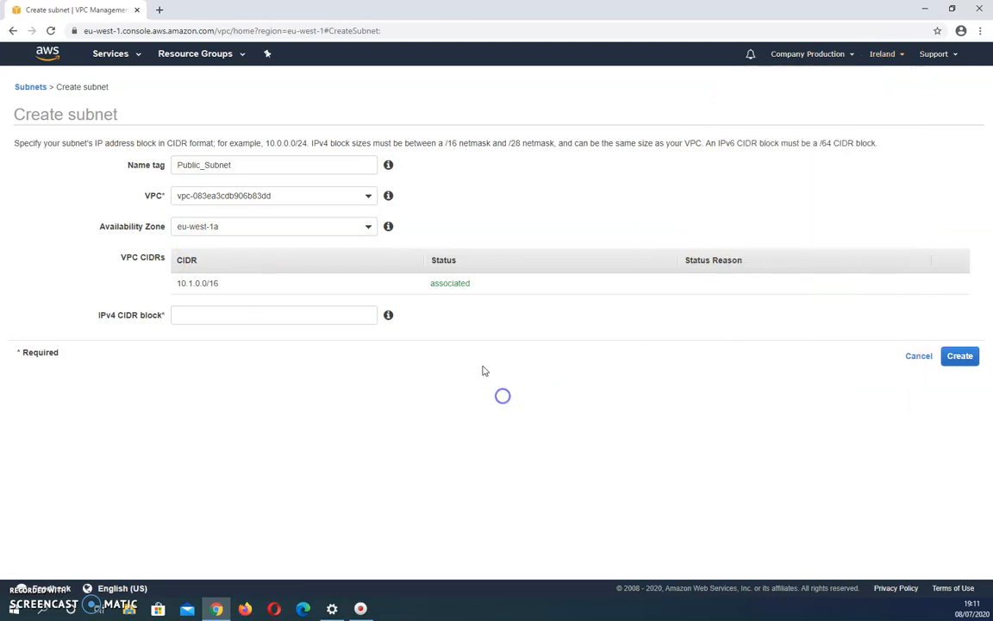
pyautogui.click(207, 313)
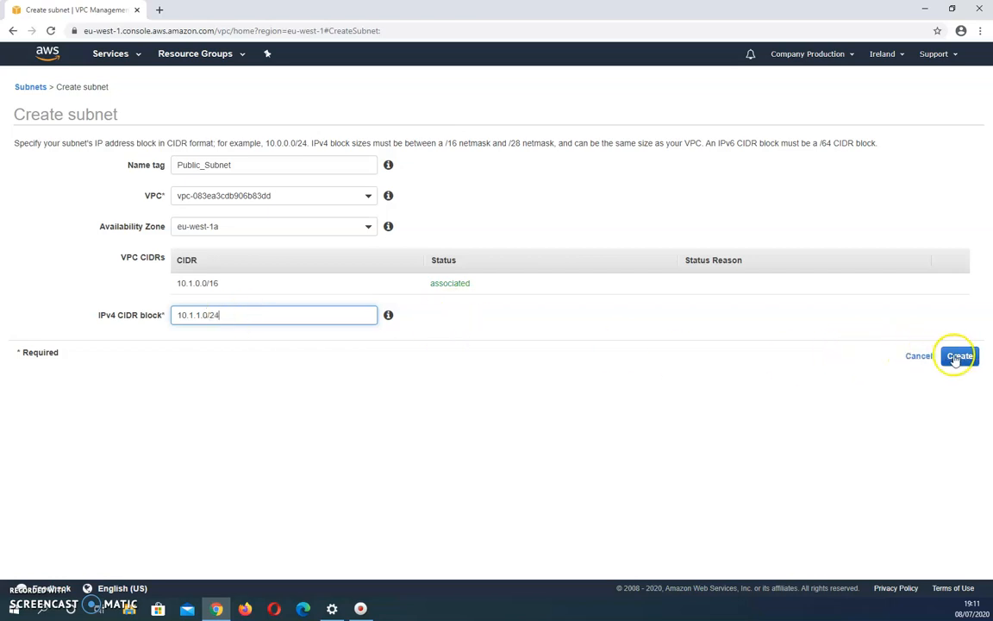
pyautogui.click(957, 357)
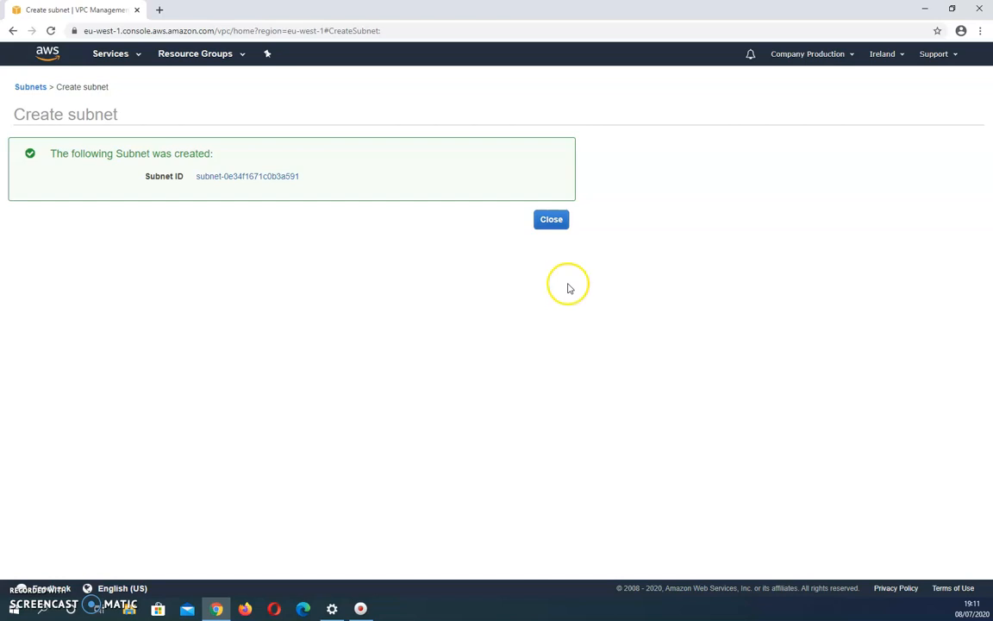
# Step: Open the new public subnet's entry and review its description, including available addresses, route table and network ACL
pyautogui.click(219, 175)
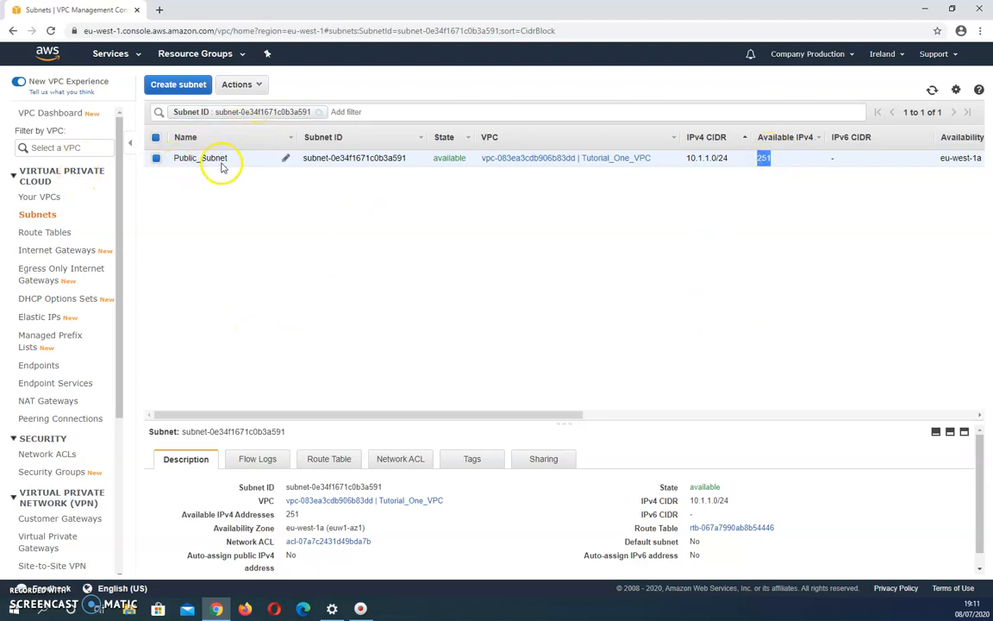
pyautogui.moveTo(564, 422); pyautogui.dragTo(587, 299)
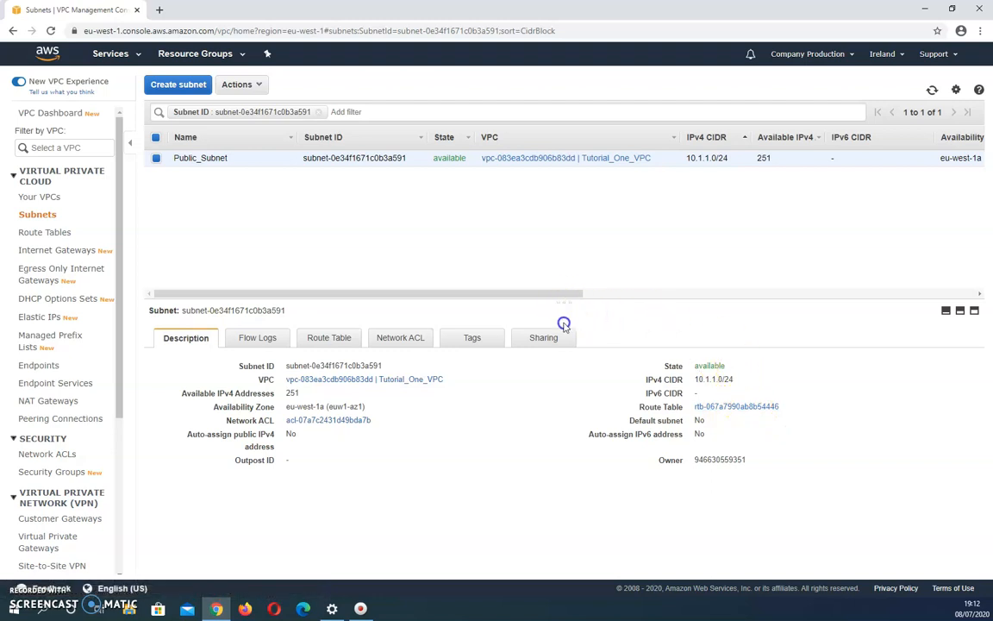
pyautogui.moveTo(564, 324); pyautogui.dragTo(561, 354)
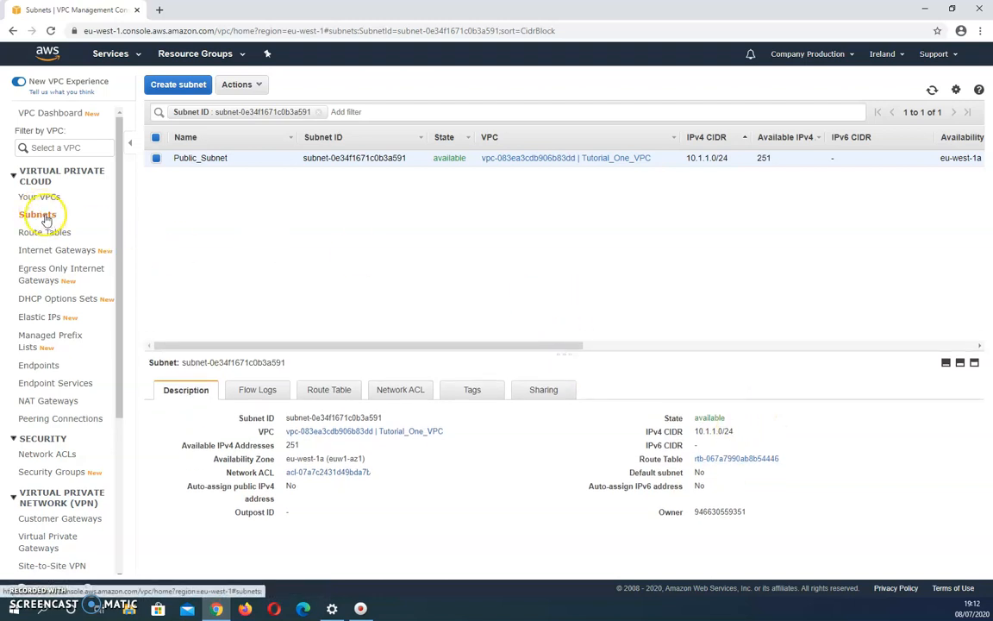
# Step: Create a subnet named Private_Subnet in Tutorial_One_VPC, availability zone eu-west-1b, with IPv4 CIDR block 10.1.2.0/24
pyautogui.click(191, 83)
pyautogui.click(210, 164)
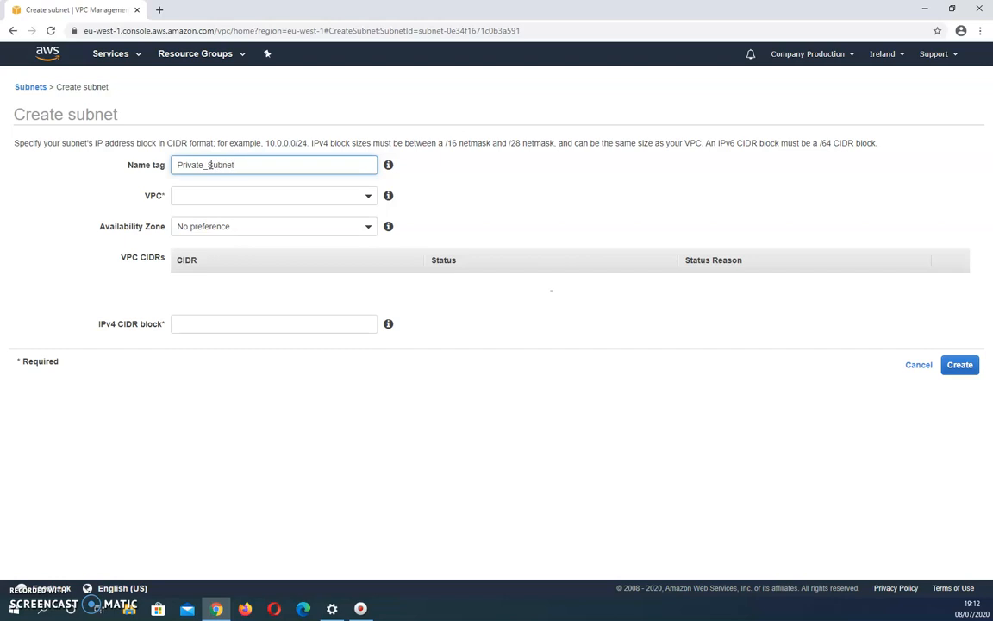
pyautogui.click(207, 195)
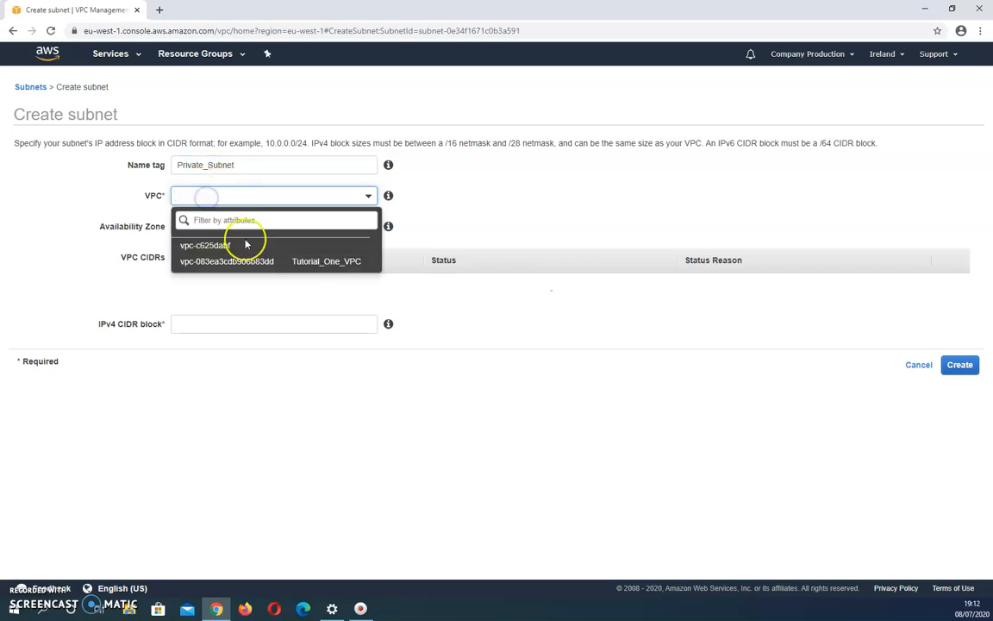
pyautogui.click(328, 264)
pyautogui.click(311, 226)
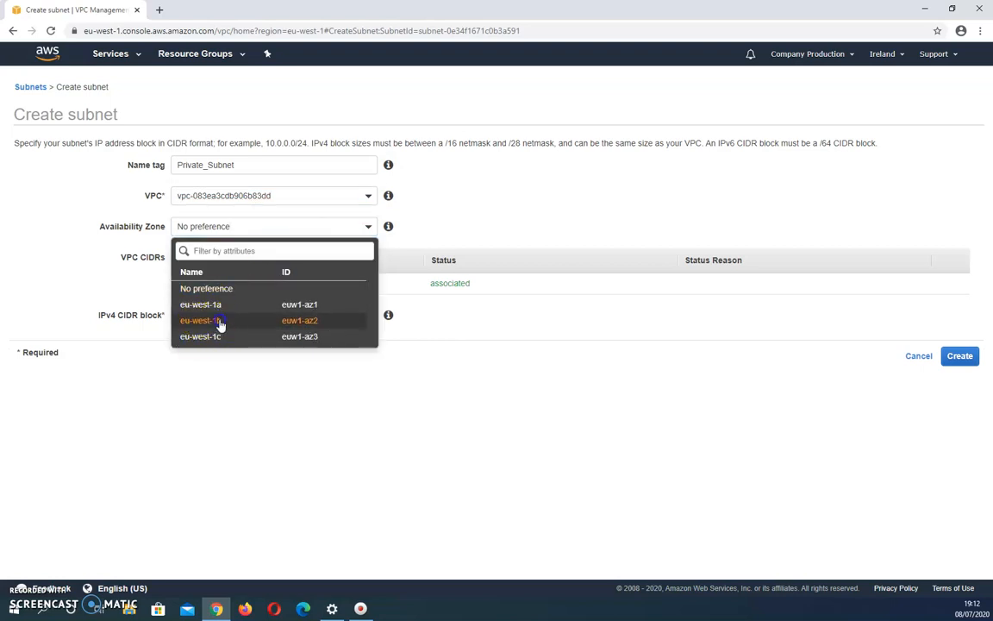
pyautogui.click(209, 321)
pyautogui.click(208, 317)
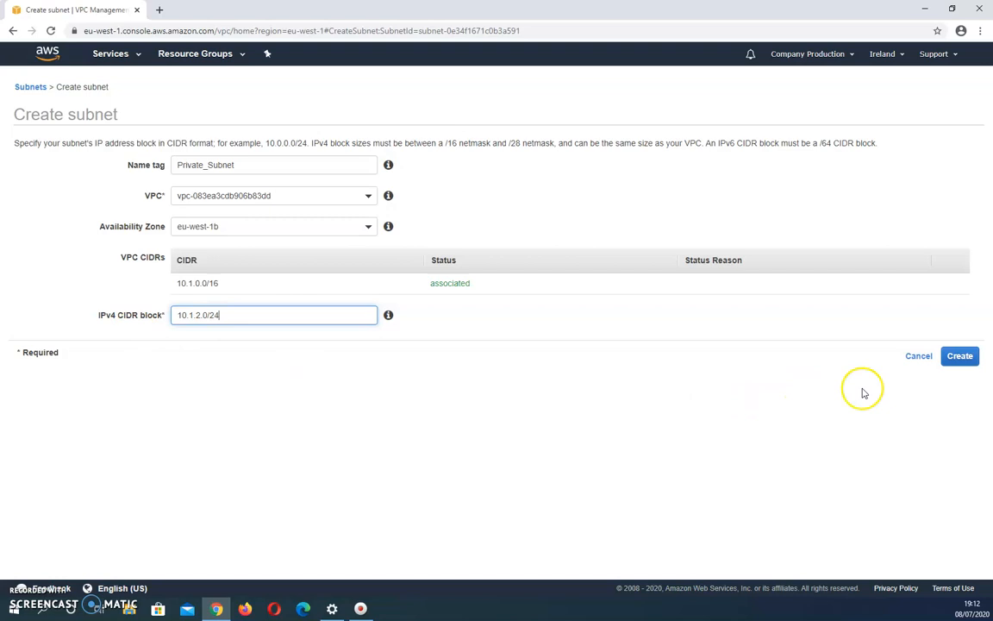
pyautogui.click(960, 355)
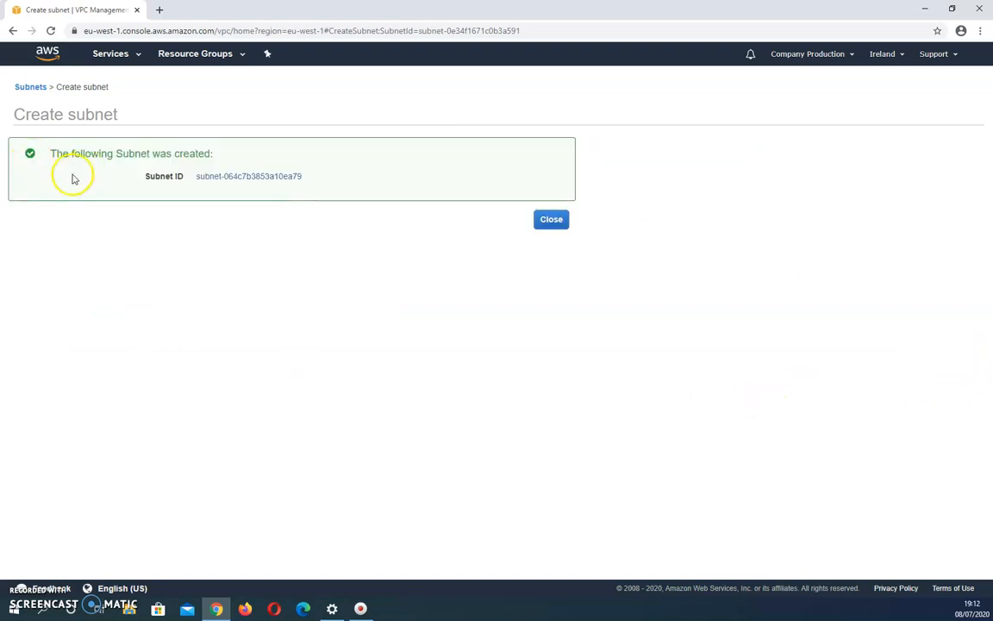
# Step: Review the new private subnet, then clear the subnet filter and compare the details of the public and private subnets
pyautogui.click(245, 176)
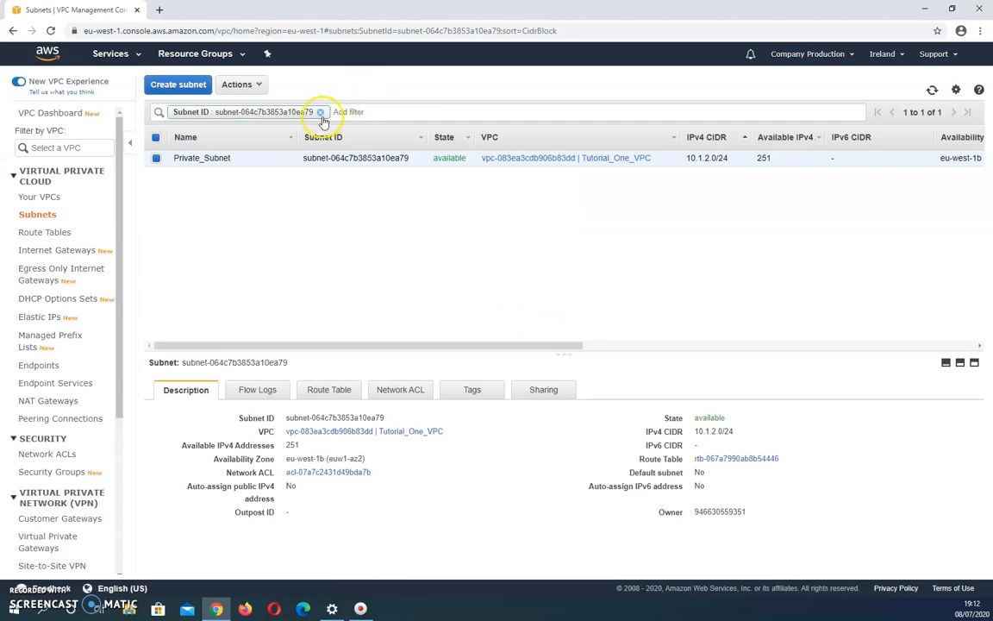
pyautogui.click(321, 115)
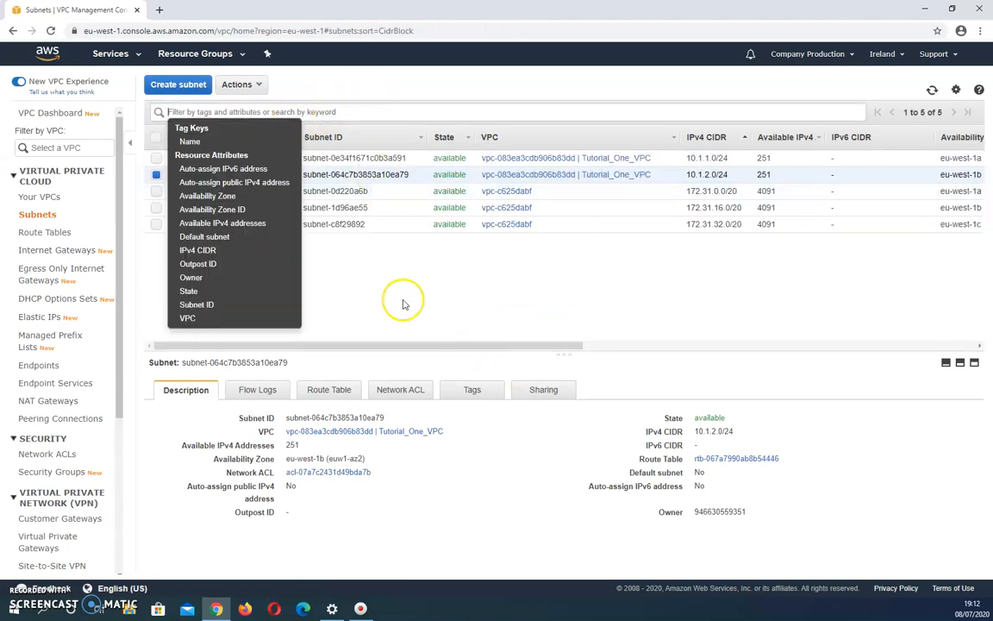
pyautogui.click(405, 291)
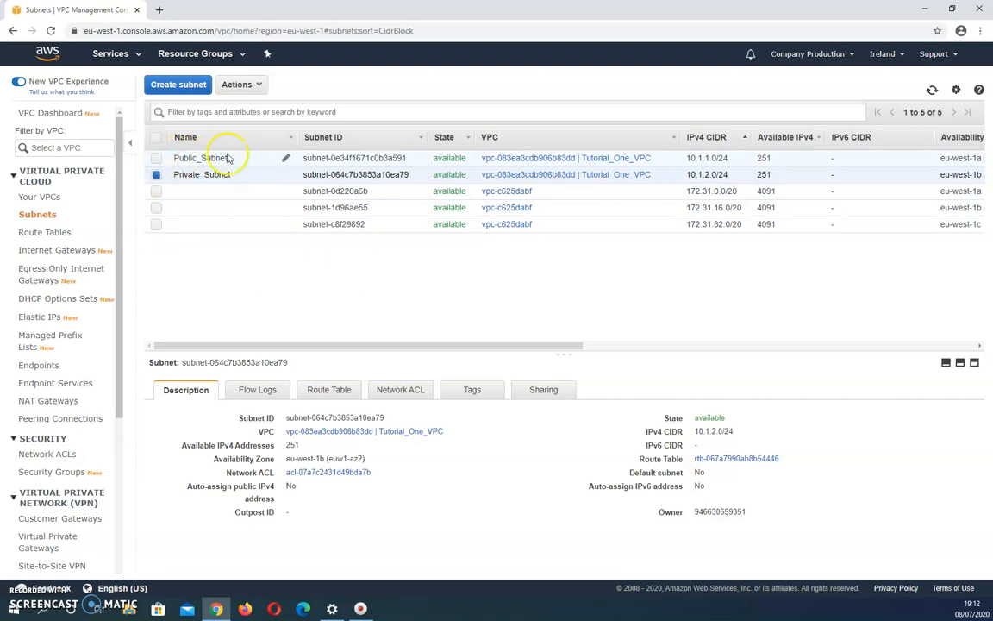
pyautogui.click(156, 159)
pyautogui.click(155, 175)
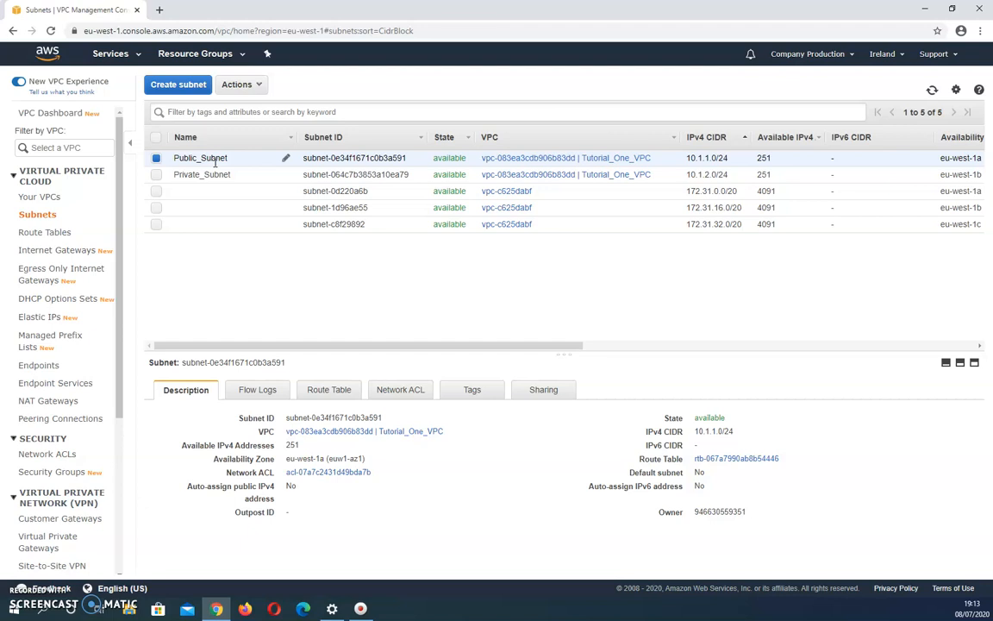
pyautogui.click(189, 173)
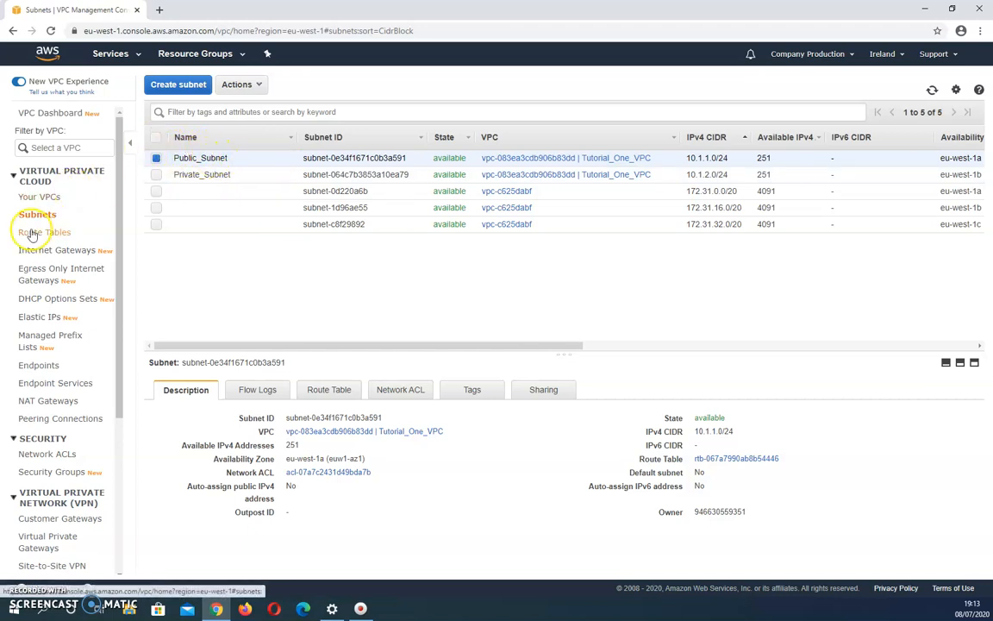
# Step: Create an internet gateway with the name tag DMZ_IGW
pyautogui.click(48, 250)
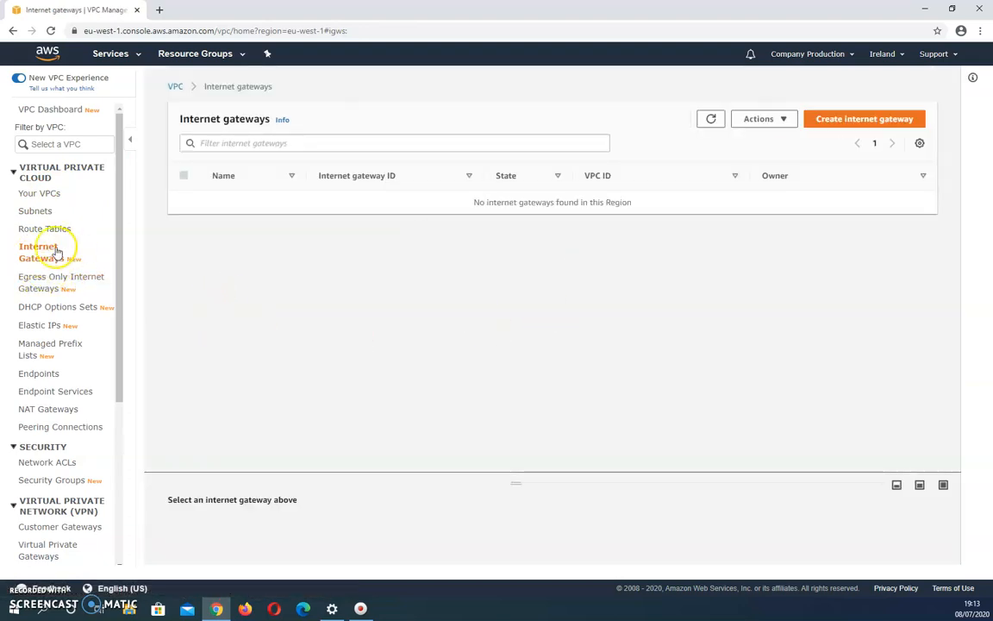
pyautogui.click(861, 119)
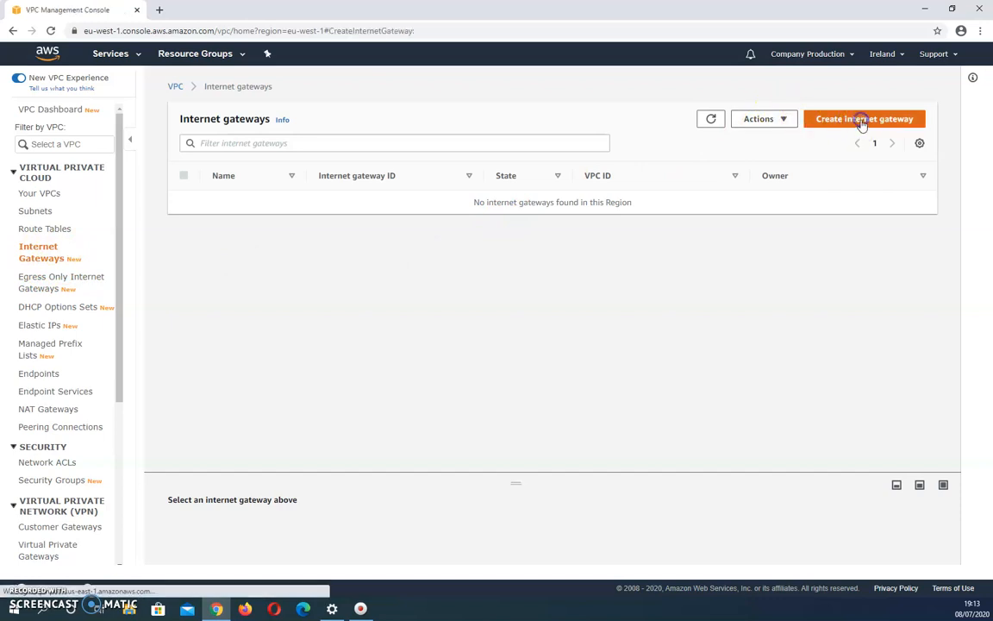
pyautogui.click(120, 243)
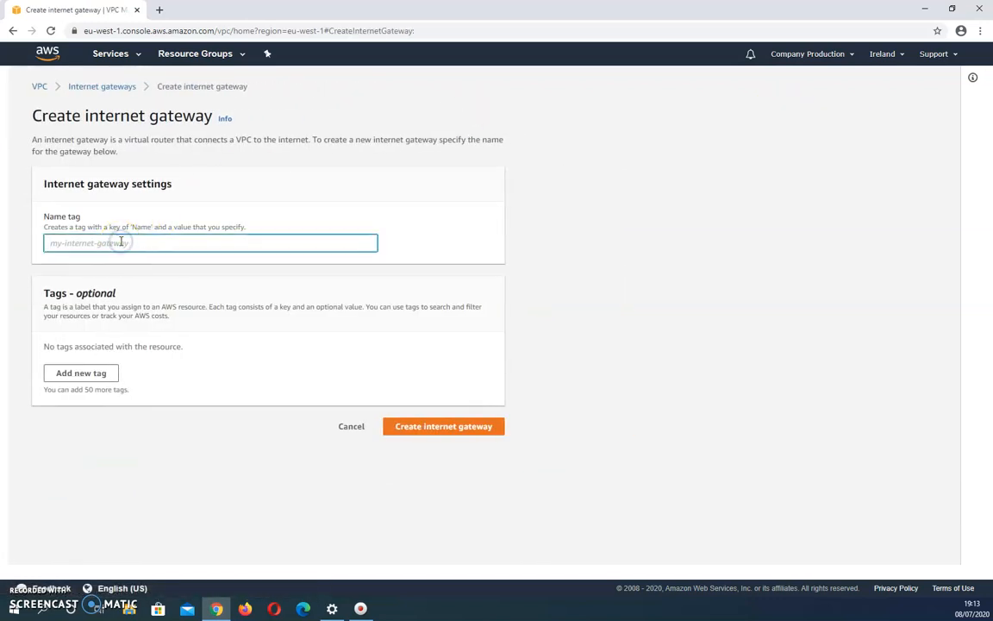
pyautogui.write('DMZ_IGW')
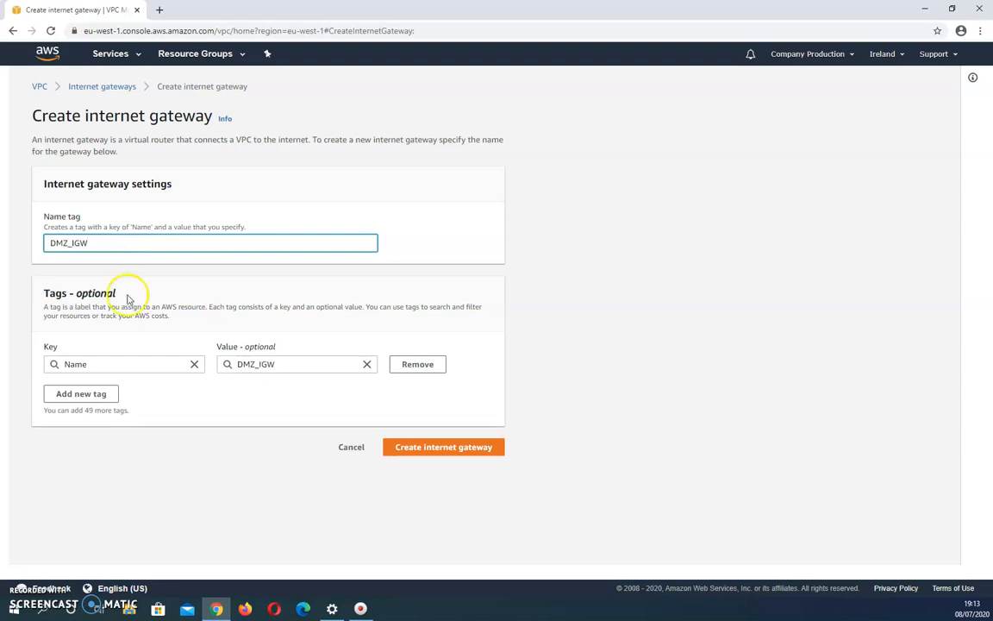
pyautogui.click(107, 364)
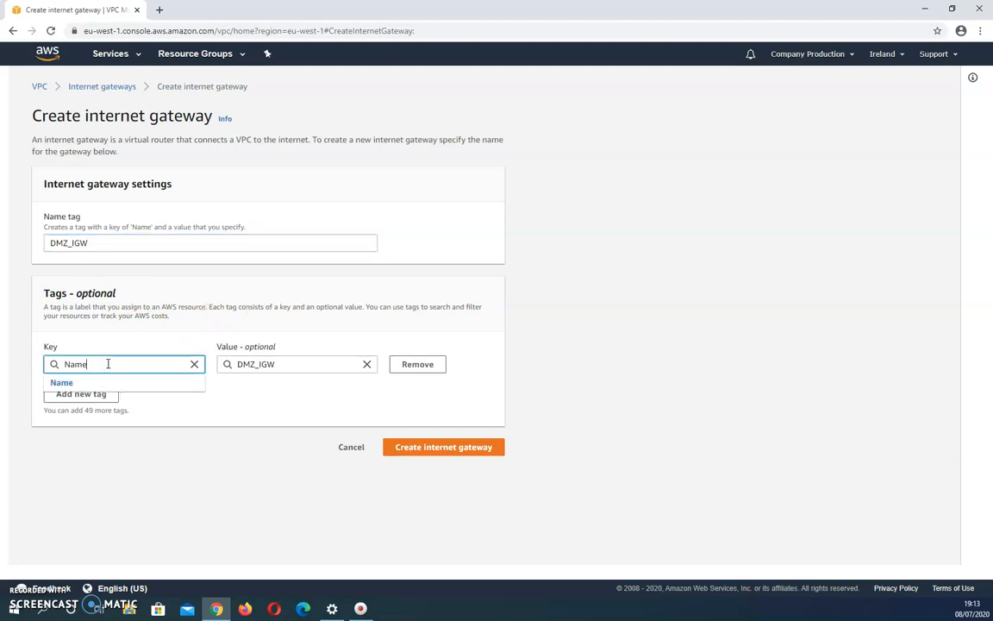
pyautogui.click(268, 399)
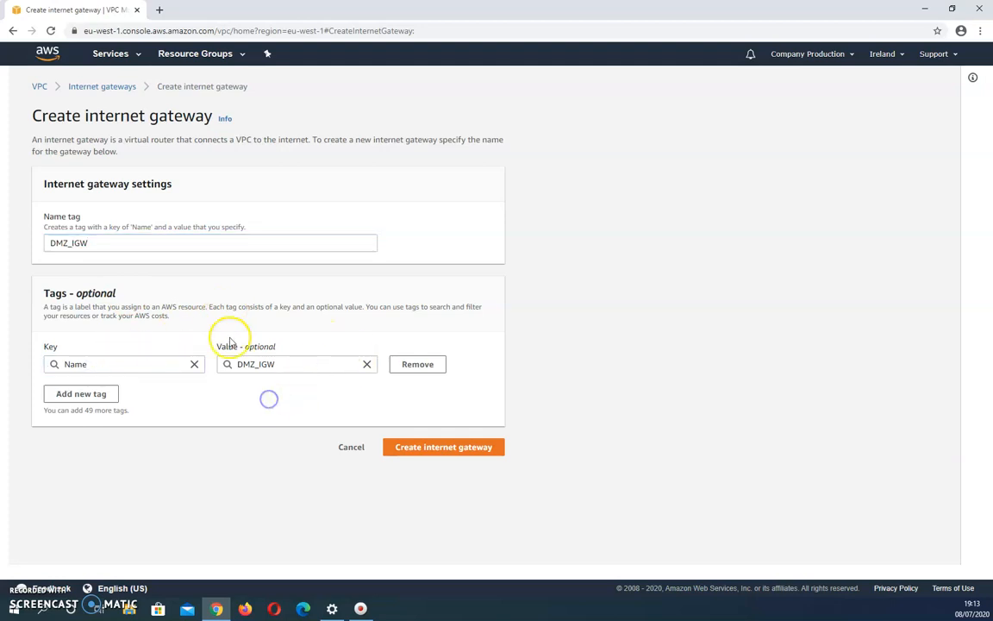
pyautogui.click(443, 447)
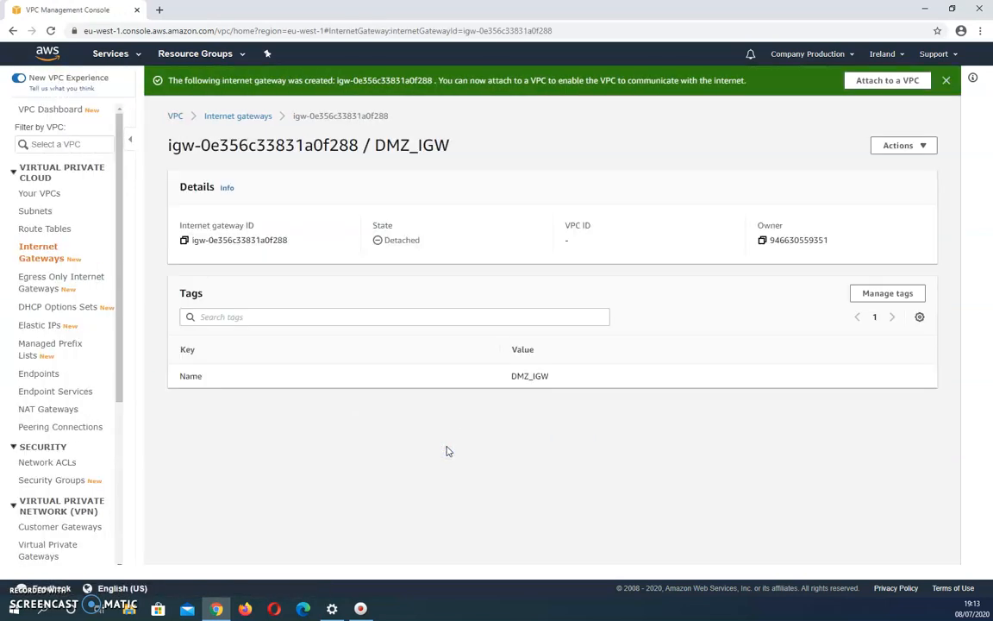
# Step: Attach the DMZ_IGW internet gateway to Tutorial_One_VPC
pyautogui.click(47, 260)
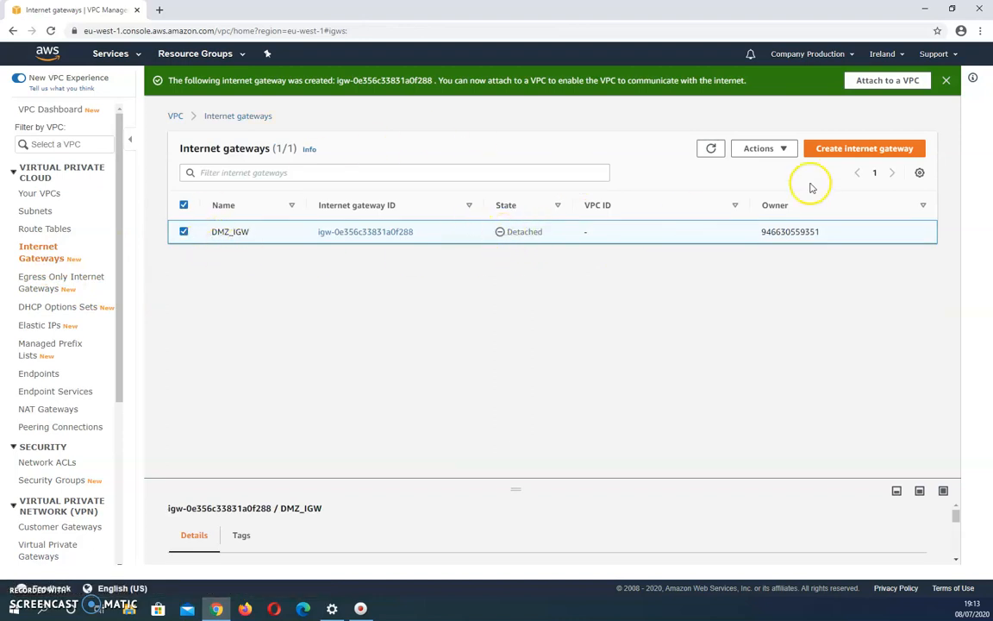
pyautogui.click(787, 152)
pyautogui.click(770, 184)
pyautogui.click(136, 224)
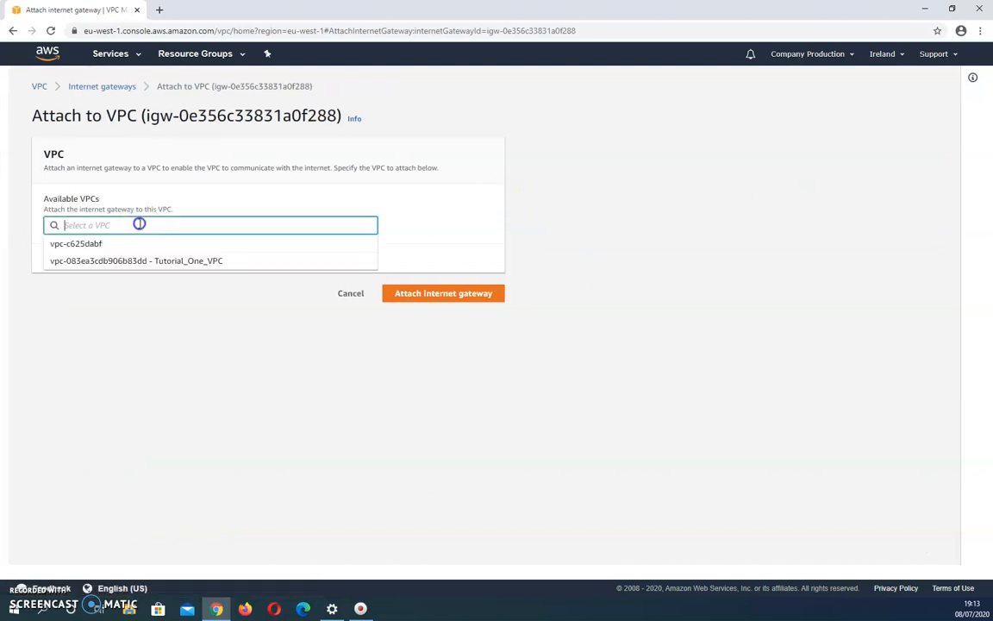
pyautogui.click(173, 262)
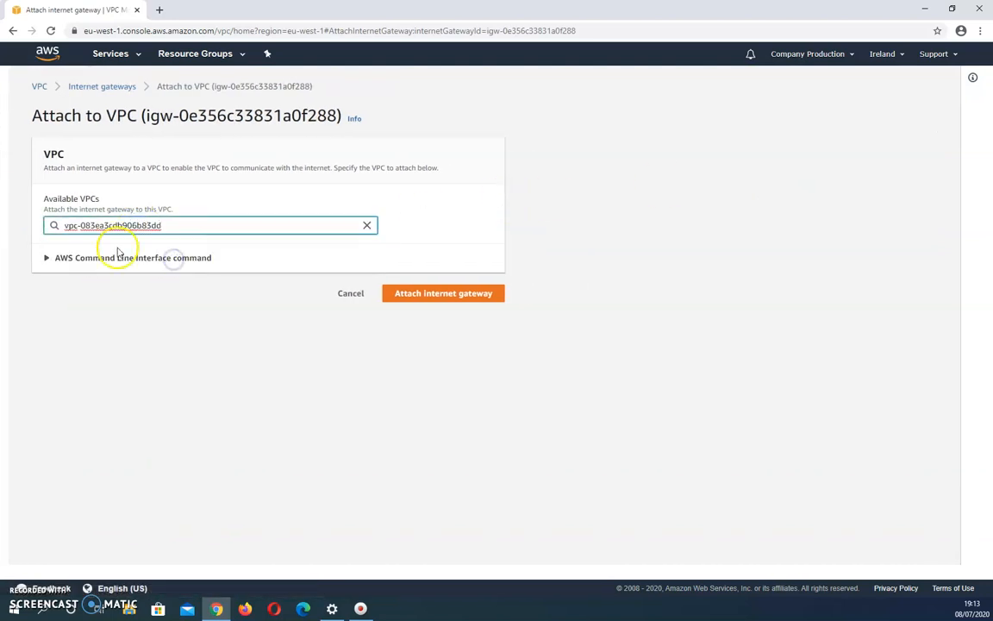
pyautogui.click(448, 298)
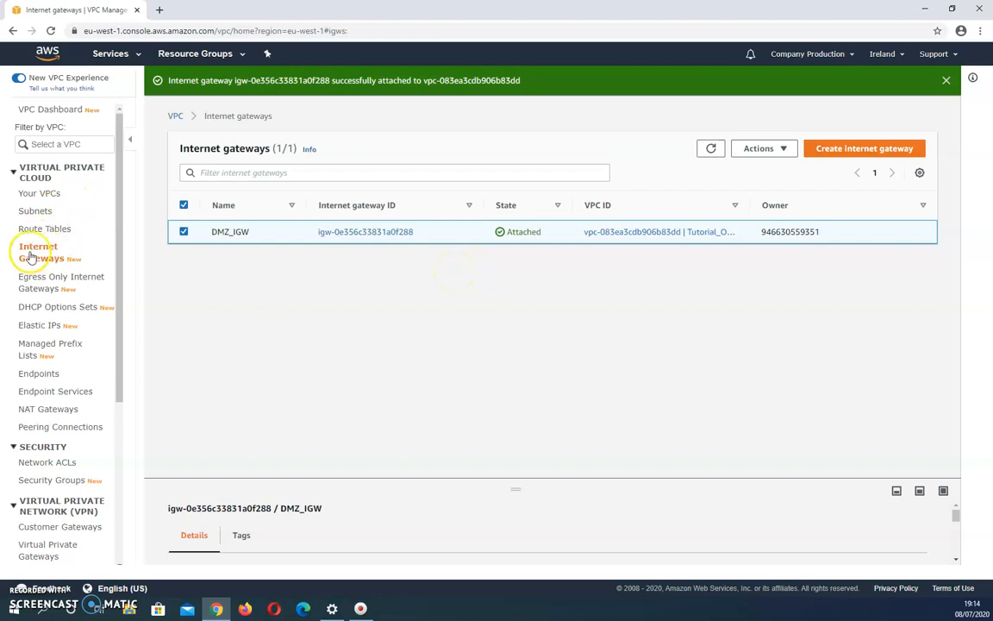
# Step: Create a route table named PublicTraffic in Tutorial_One_VPC
pyautogui.click(57, 229)
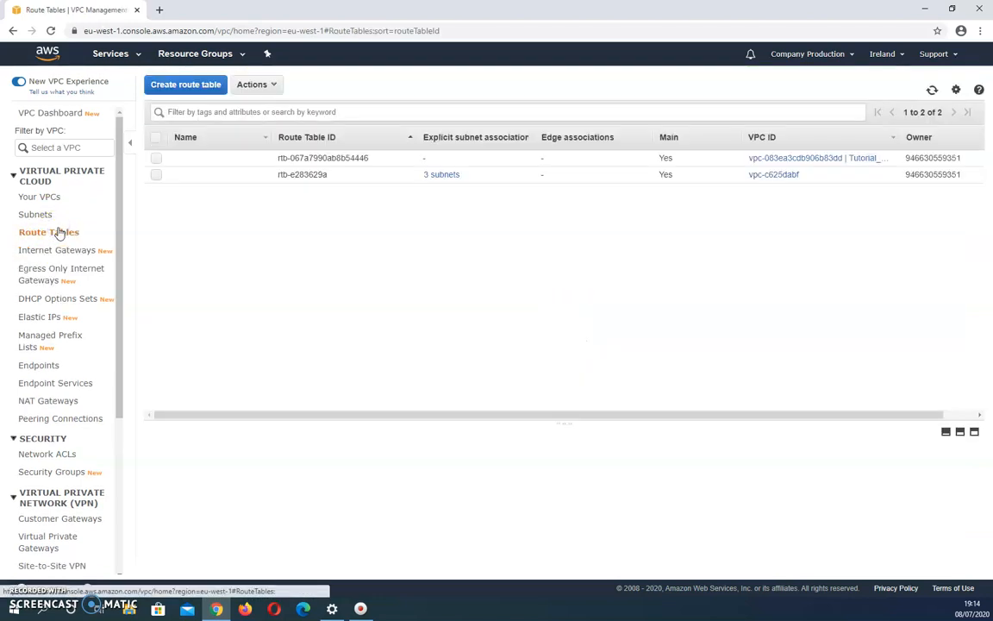
pyautogui.click(181, 86)
pyautogui.click(217, 164)
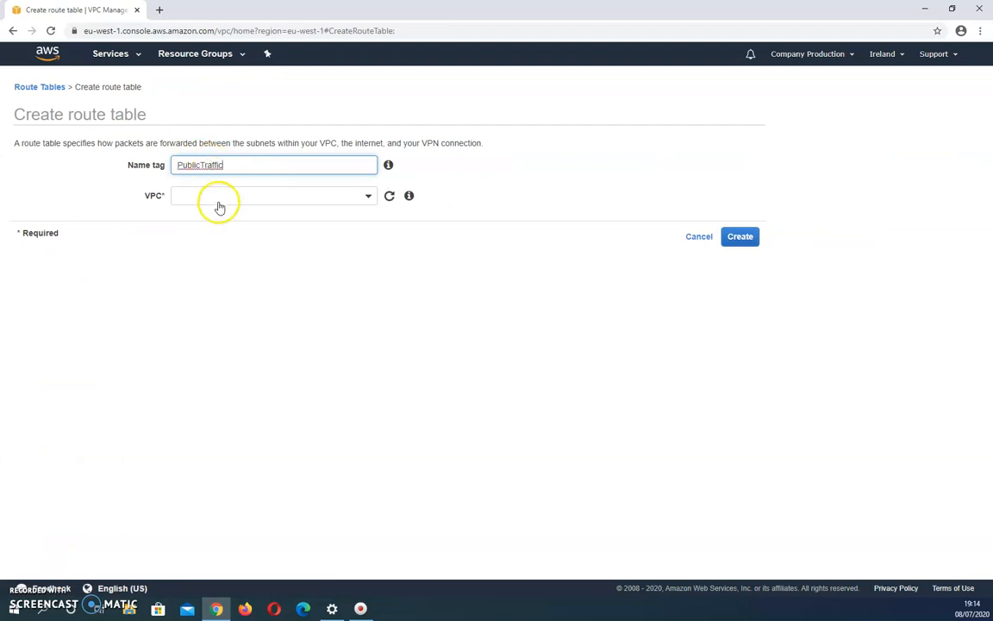
pyautogui.click(217, 198)
pyautogui.click(304, 261)
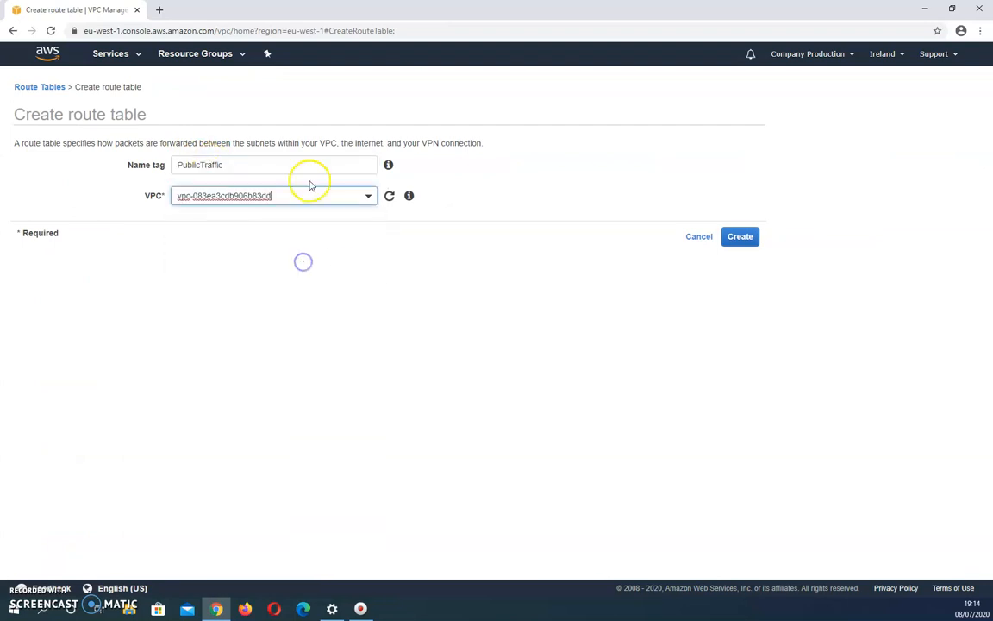
pyautogui.click(740, 237)
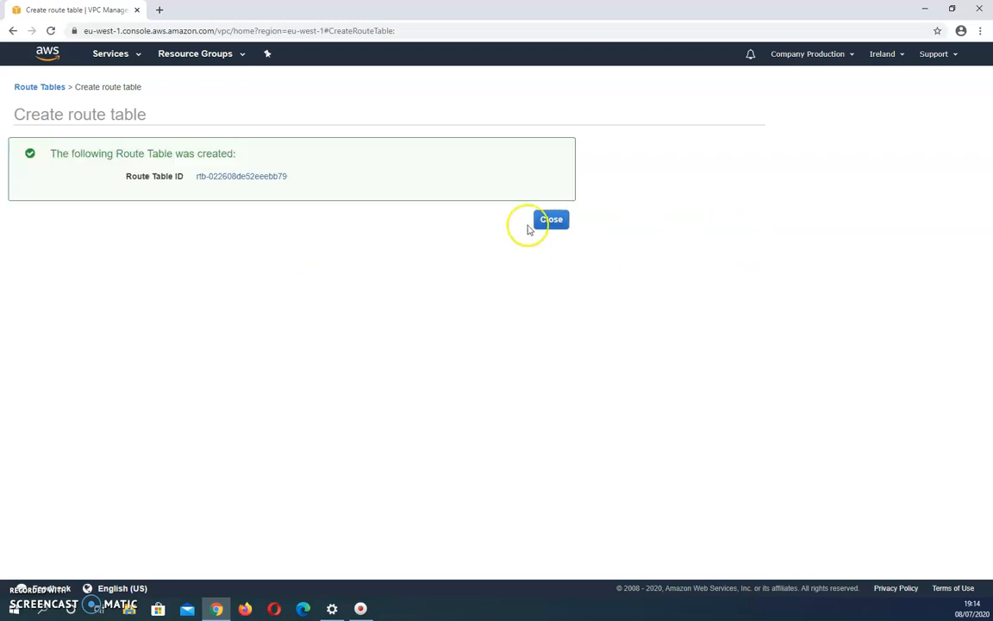
pyautogui.click(552, 222)
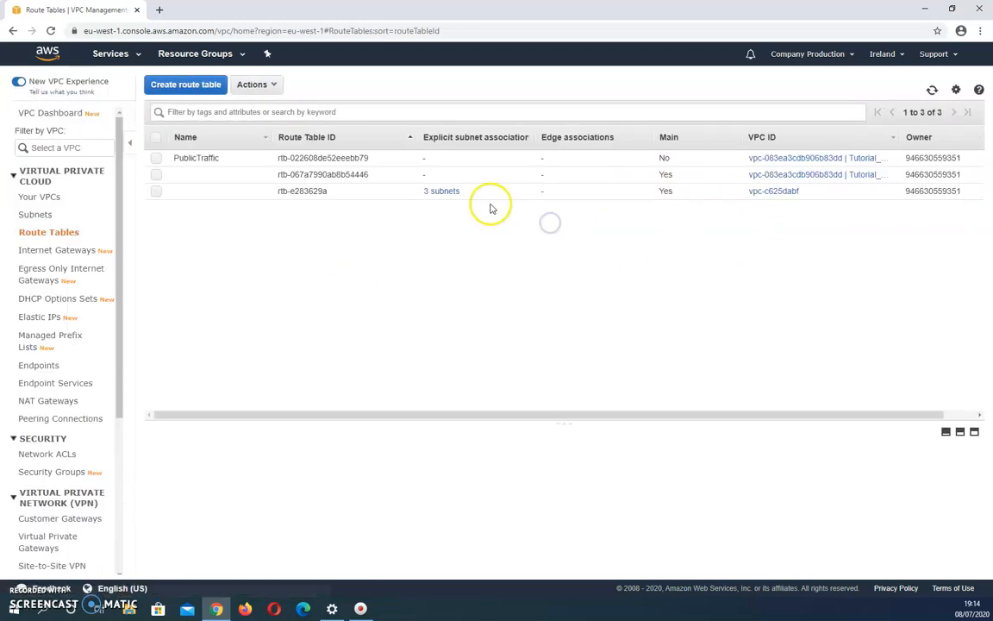
# Step: Associate the public subnet (10.1.1.0/24) with the PublicTraffic route table
pyautogui.click(157, 159)
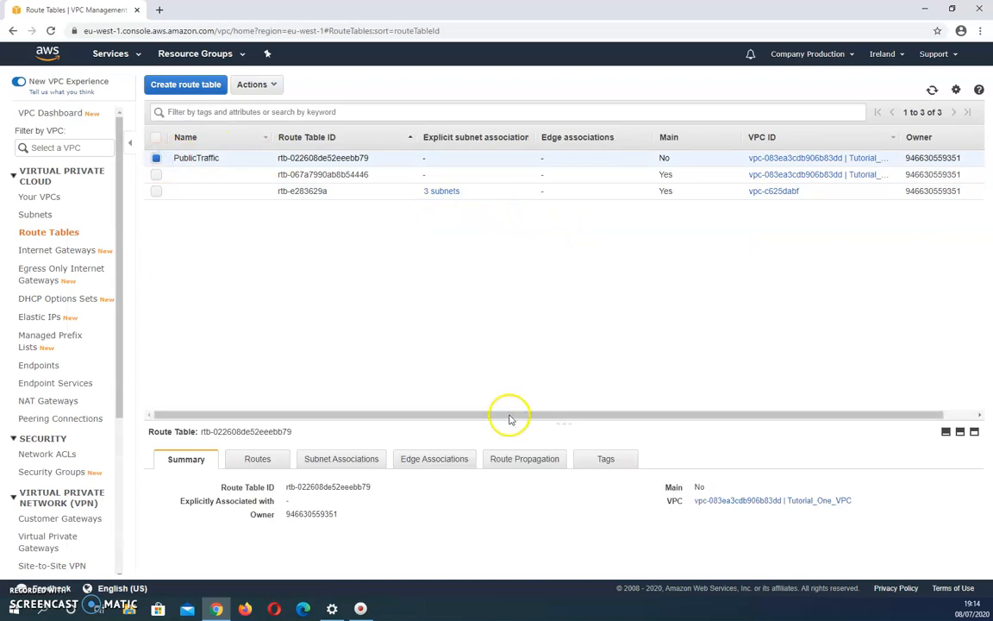
pyautogui.click(332, 462)
pyautogui.click(246, 481)
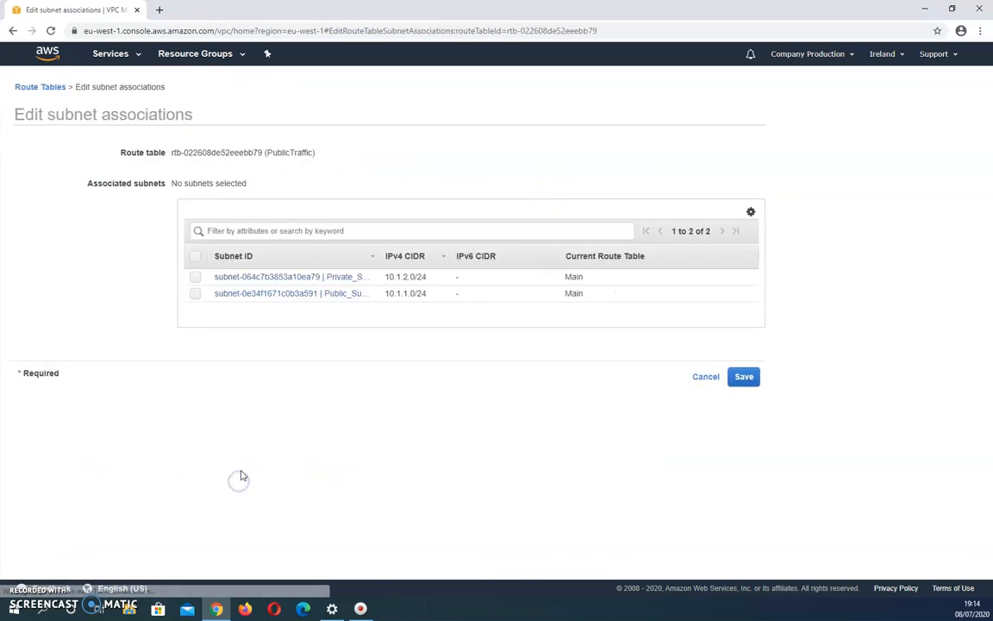
pyautogui.click(195, 294)
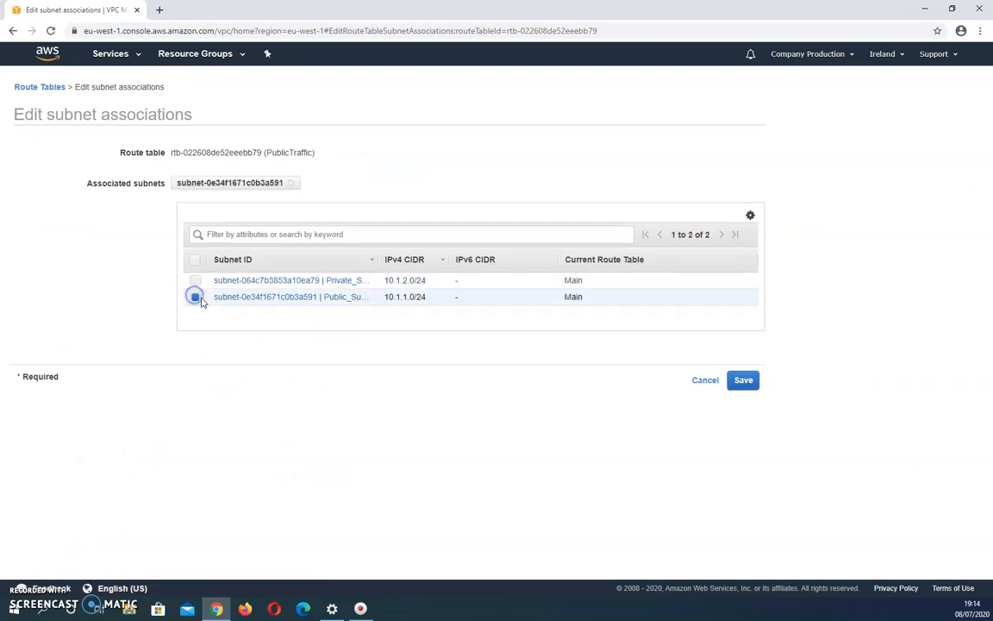
pyautogui.click(740, 379)
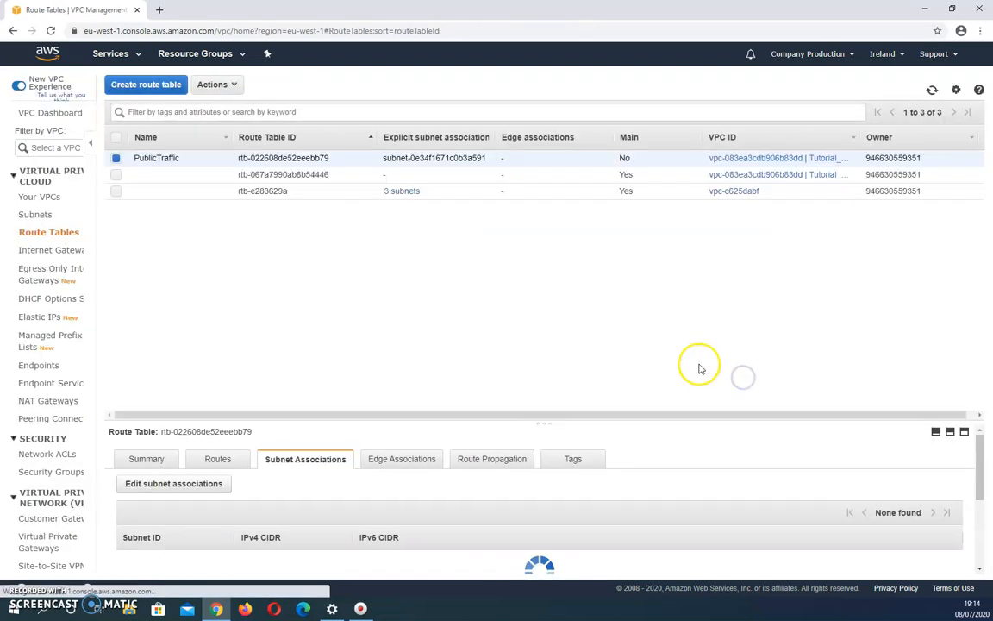
# Step: Add a route to the PublicTraffic route table with destination 0.0.0.0/0 and the DMZ_IGW internet gateway as its target
pyautogui.click(274, 458)
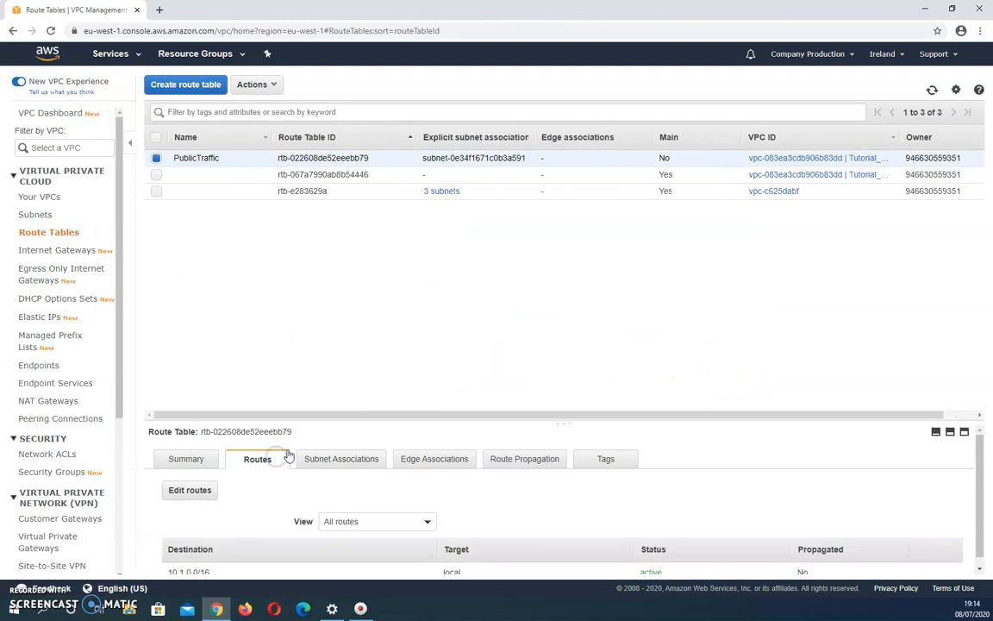
pyautogui.click(200, 485)
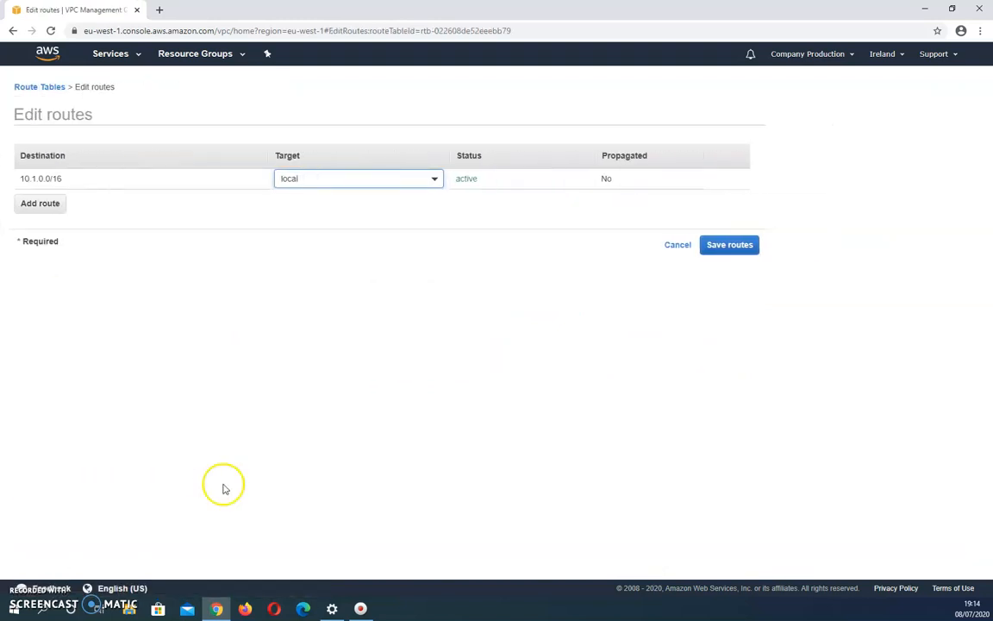
pyautogui.click(40, 203)
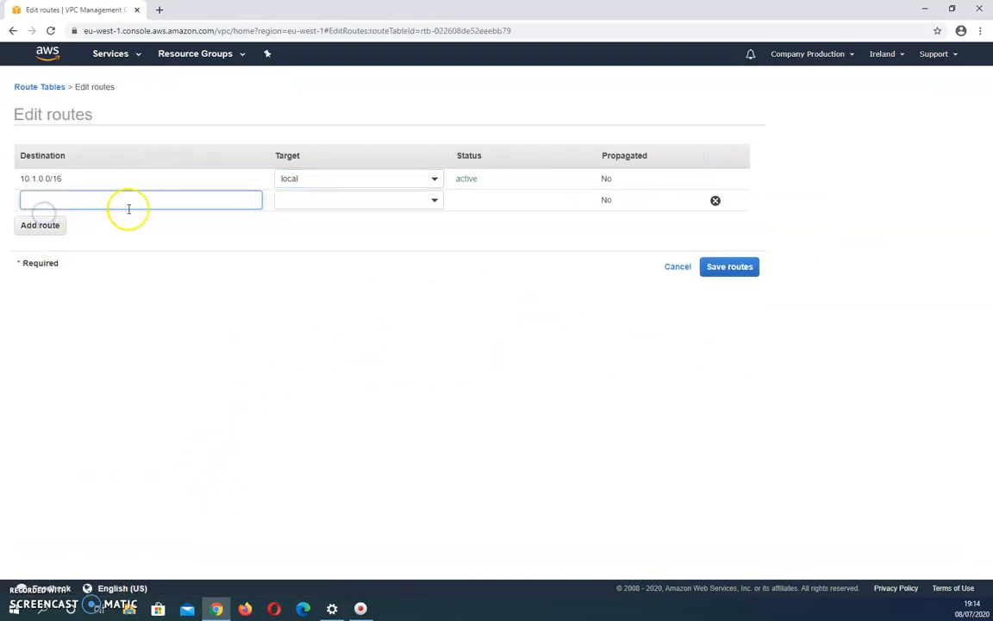
pyautogui.write('0.0.0.0/0')
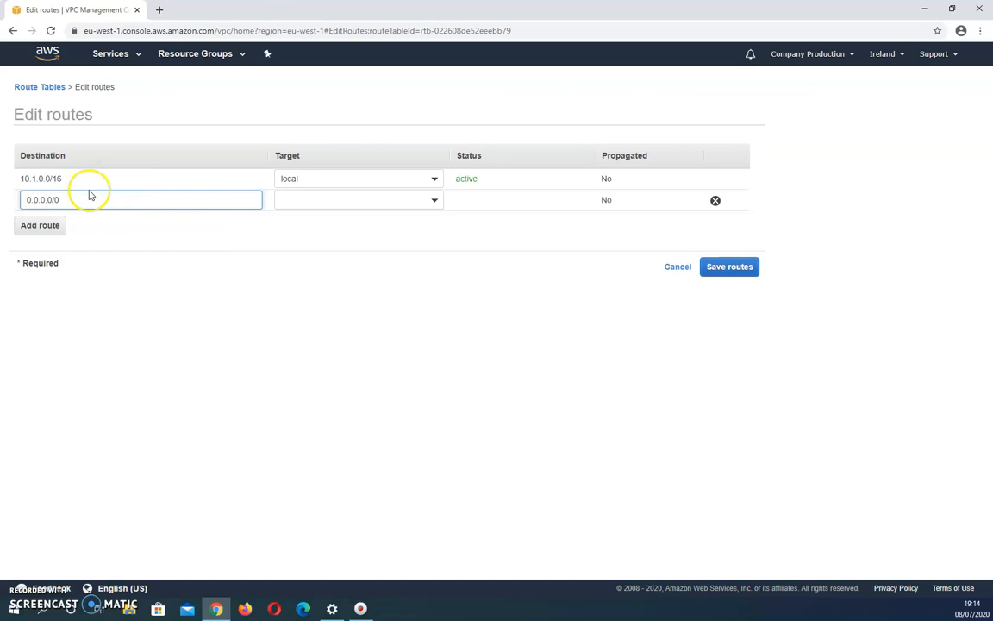
pyautogui.click(390, 199)
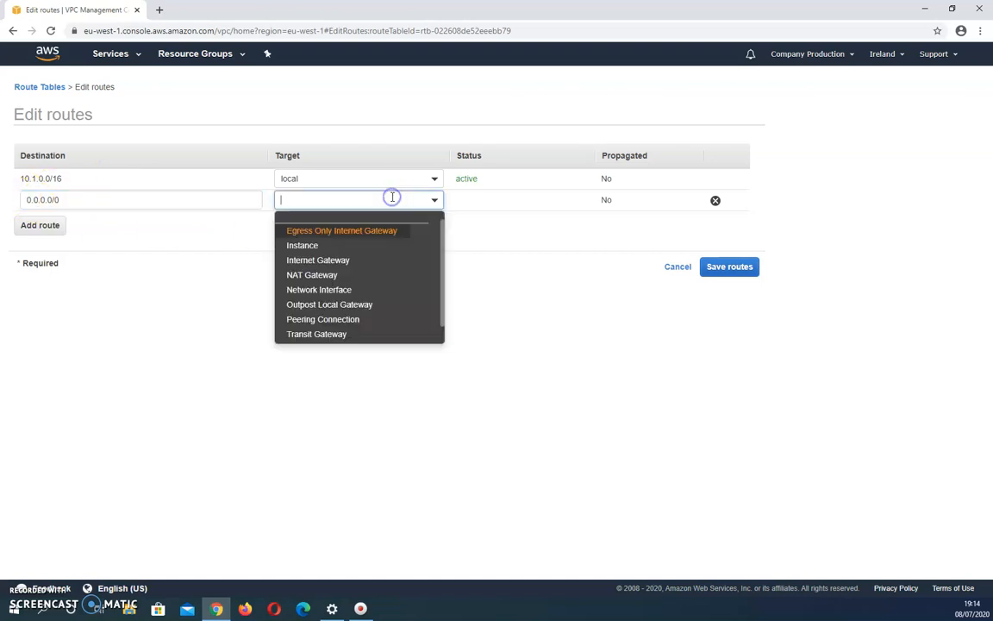
pyautogui.click(307, 262)
pyautogui.click(400, 232)
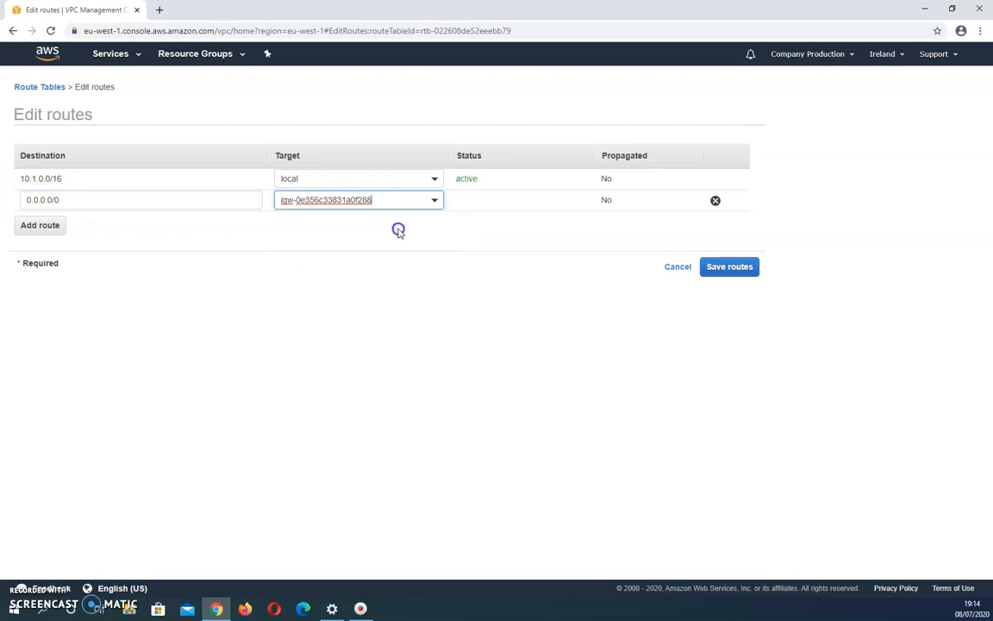
pyautogui.click(728, 268)
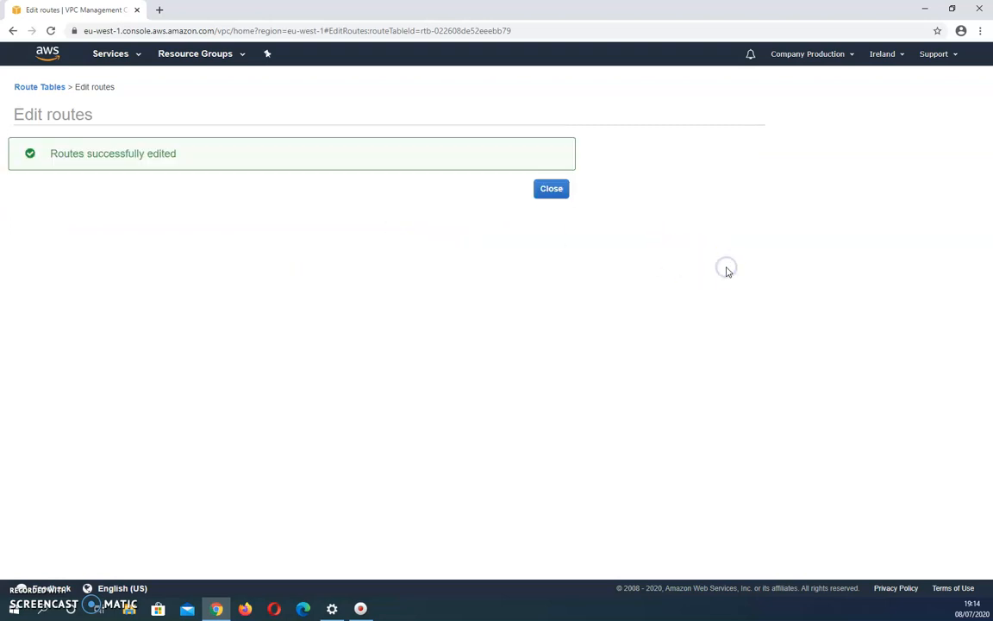
pyautogui.click(552, 188)
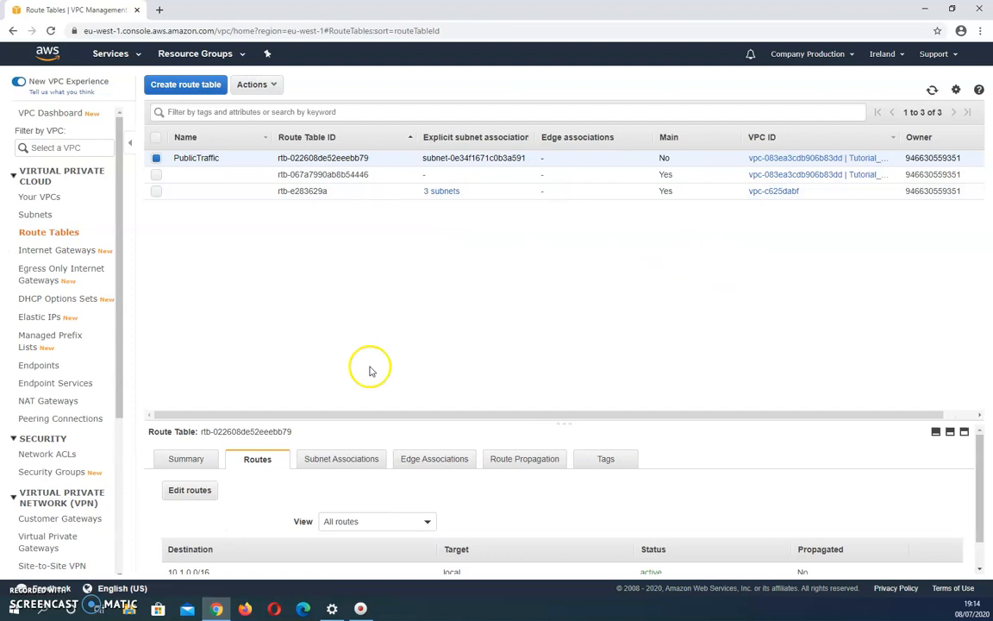
# Step: Review the subnet associations and the routes of the PublicTraffic route table
pyautogui.click(327, 461)
pyautogui.scroll(-5, 328, 448)
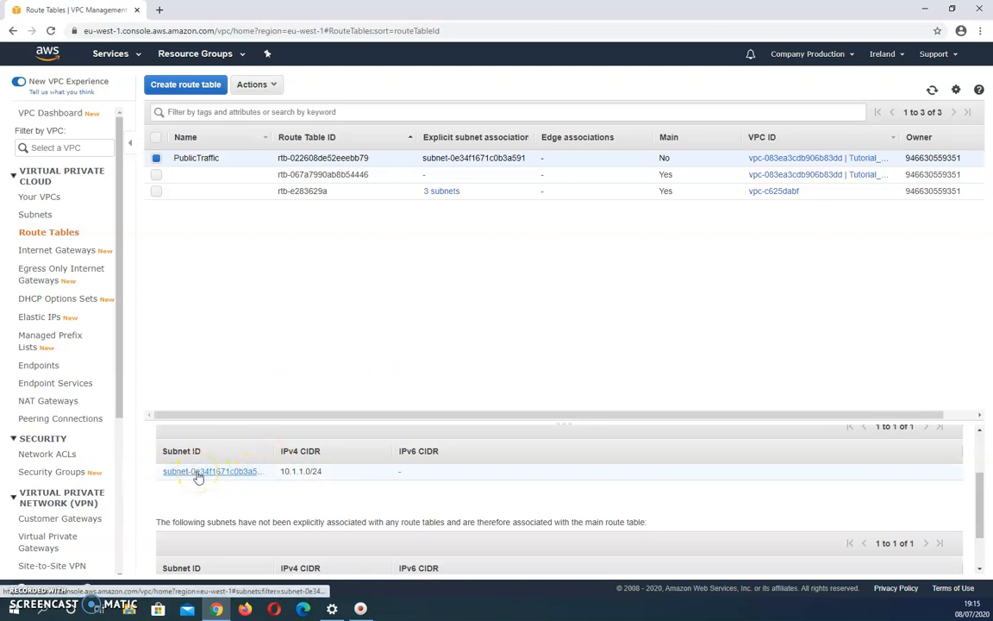
pyautogui.scroll(2, 197, 476)
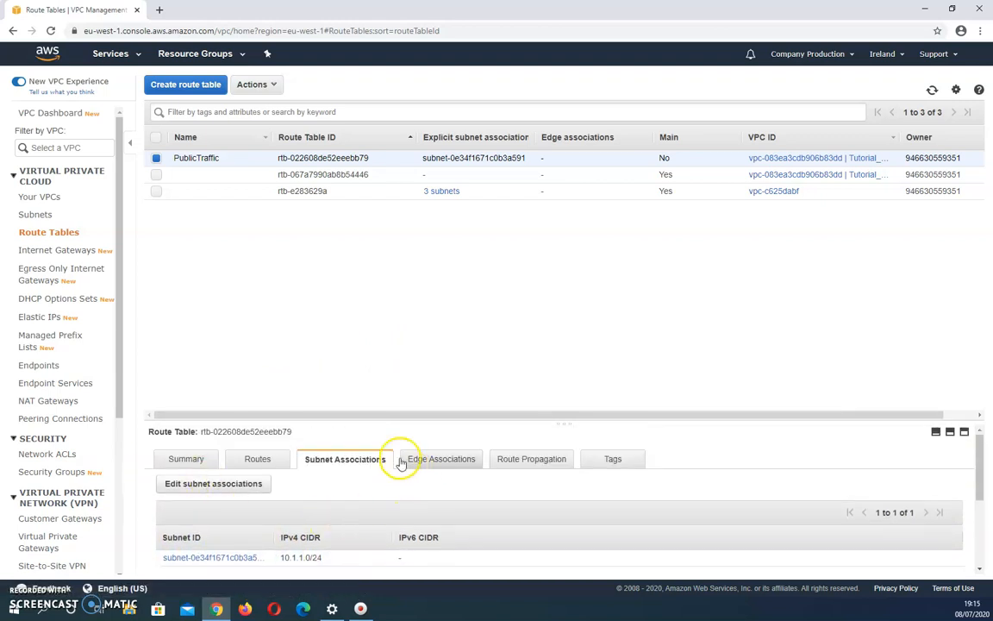
pyautogui.click(256, 462)
pyautogui.scroll(-2, 256, 465)
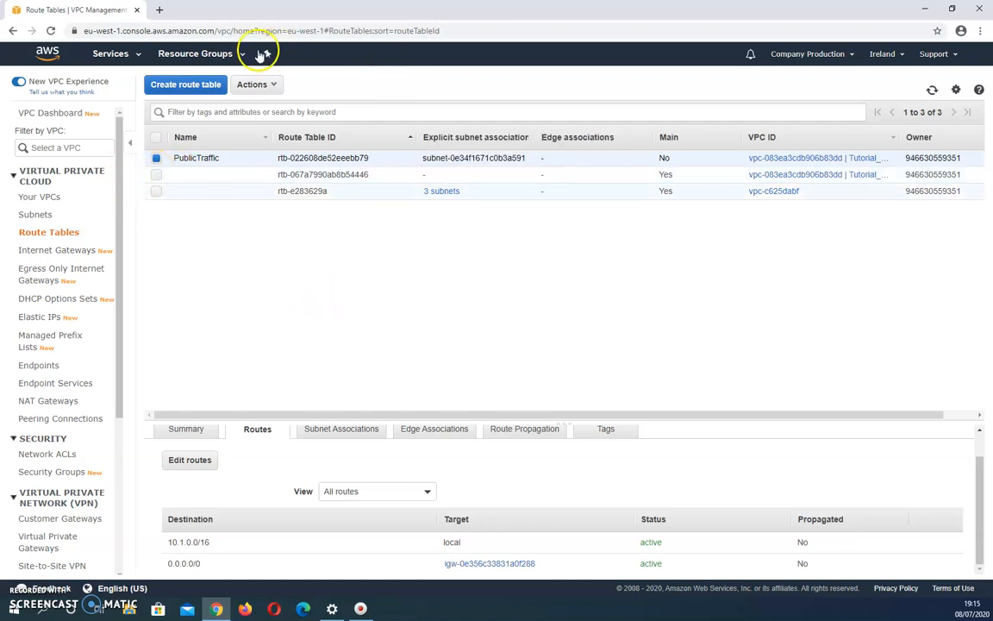
# Step: Try to create a route table named Internal_routing in Tutorial_One_VPC
pyautogui.click(188, 86)
pyautogui.click(222, 163)
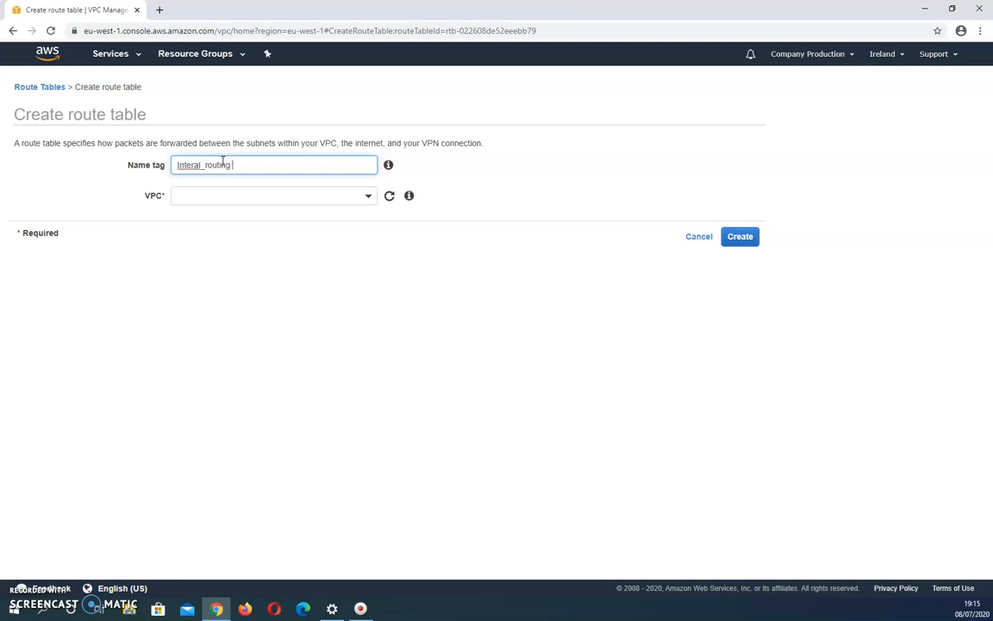
pyautogui.click(257, 188)
pyautogui.click(199, 166)
pyautogui.click(237, 204)
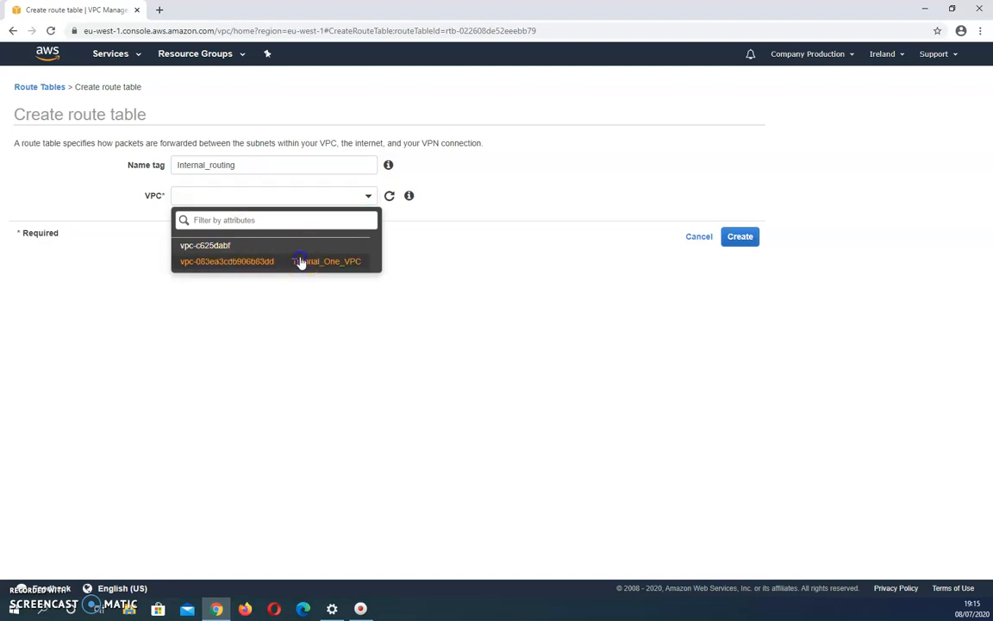
pyautogui.click(303, 260)
pyautogui.click(734, 238)
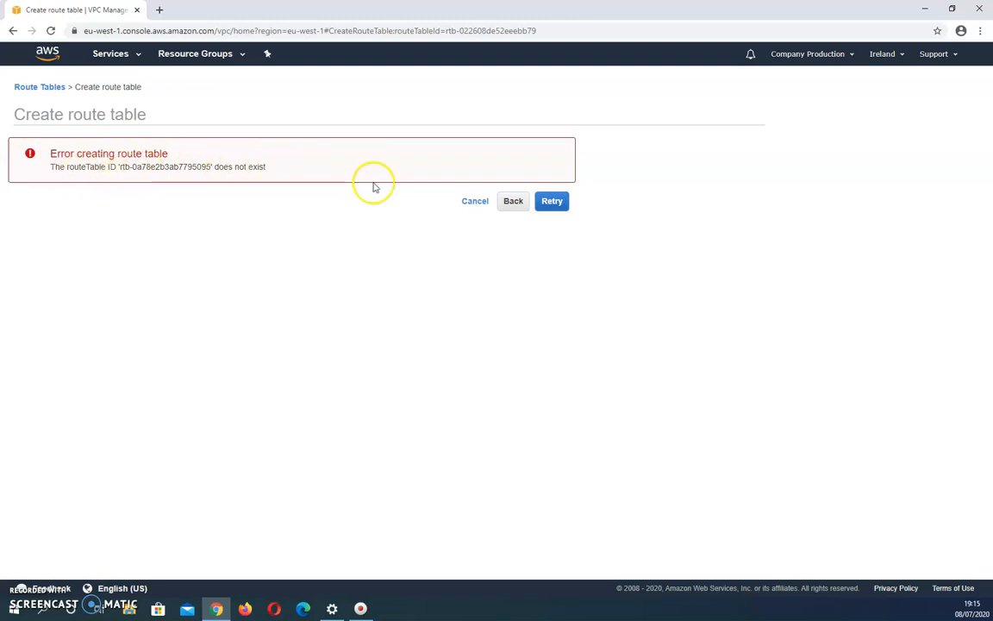
# Step: Try to create the route table again with the name tag Internal in Tutorial_One_VPC, and cancel the creation
pyautogui.click(516, 202)
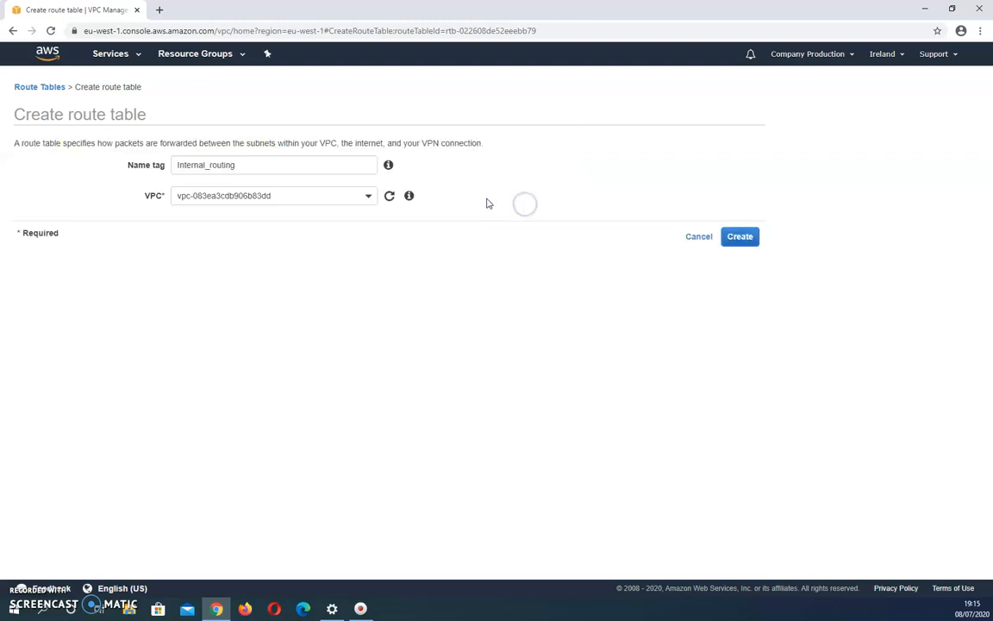
pyautogui.click(210, 166)
pyautogui.click(267, 196)
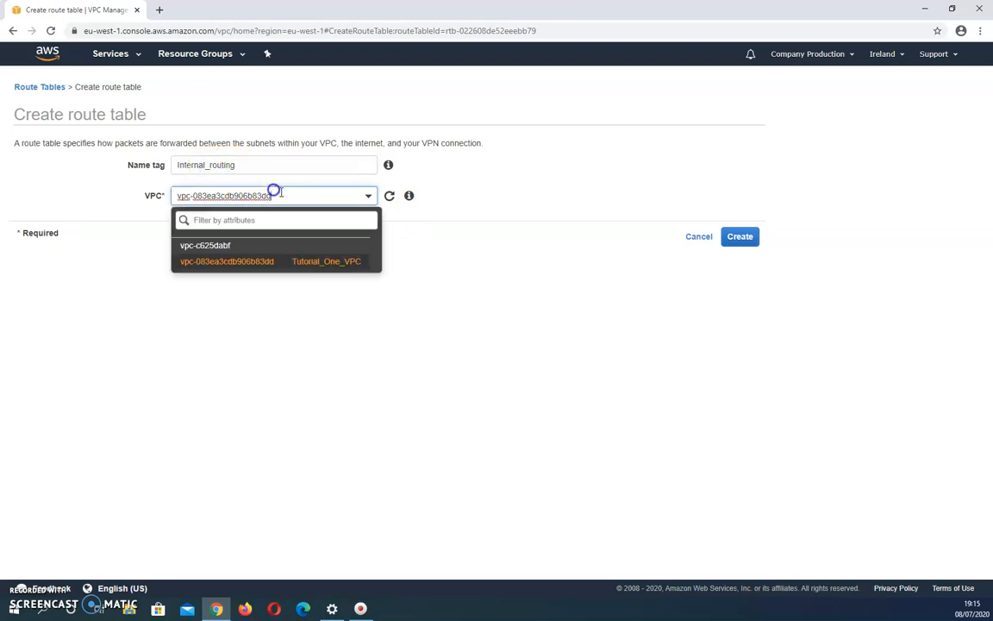
pyautogui.click(326, 262)
pyautogui.moveTo(235, 166); pyautogui.dragTo(210, 167)
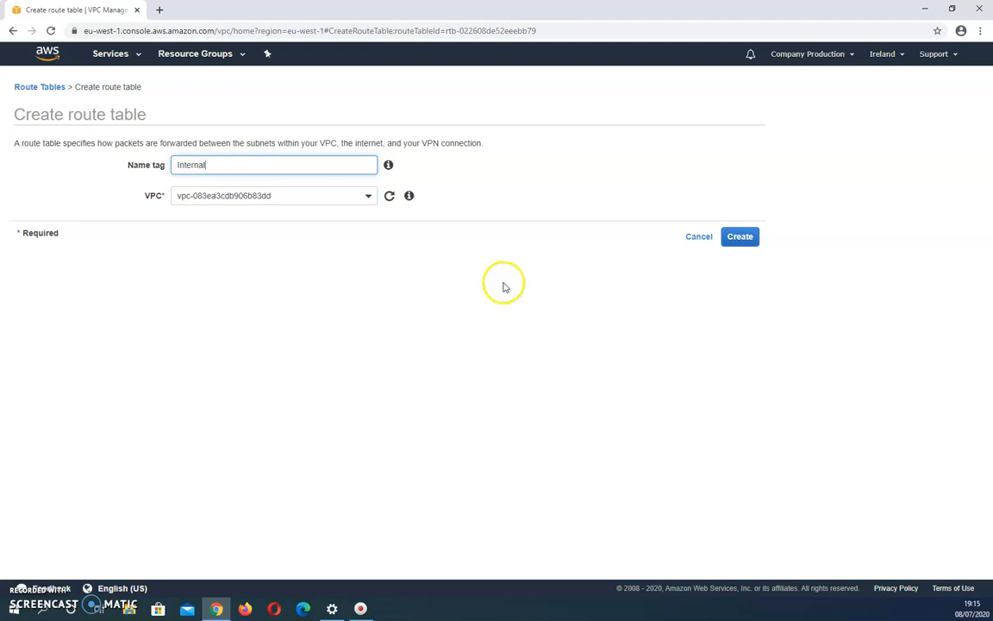
pyautogui.click(743, 239)
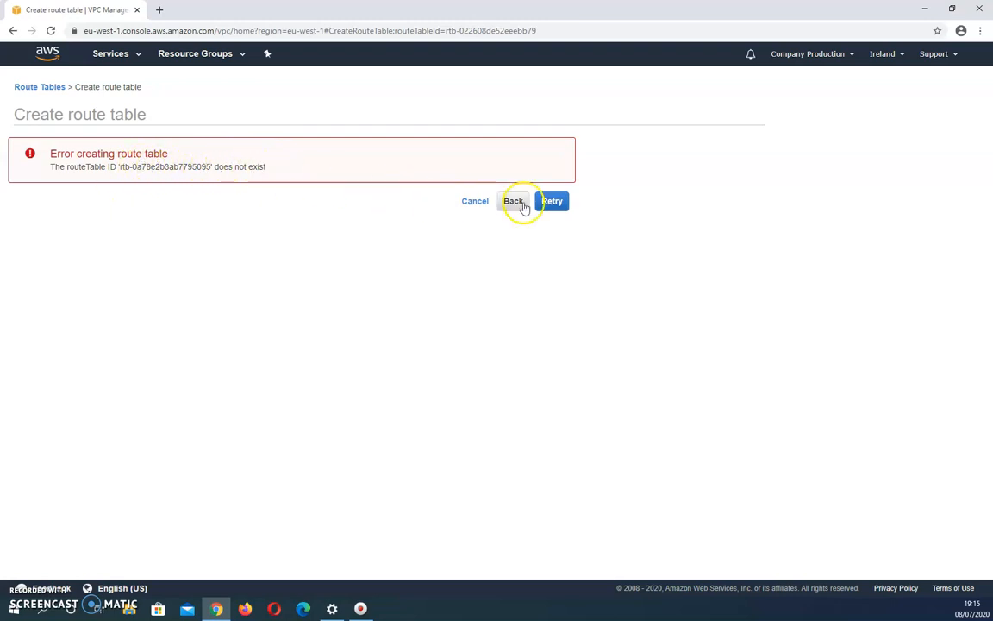
pyautogui.click(475, 201)
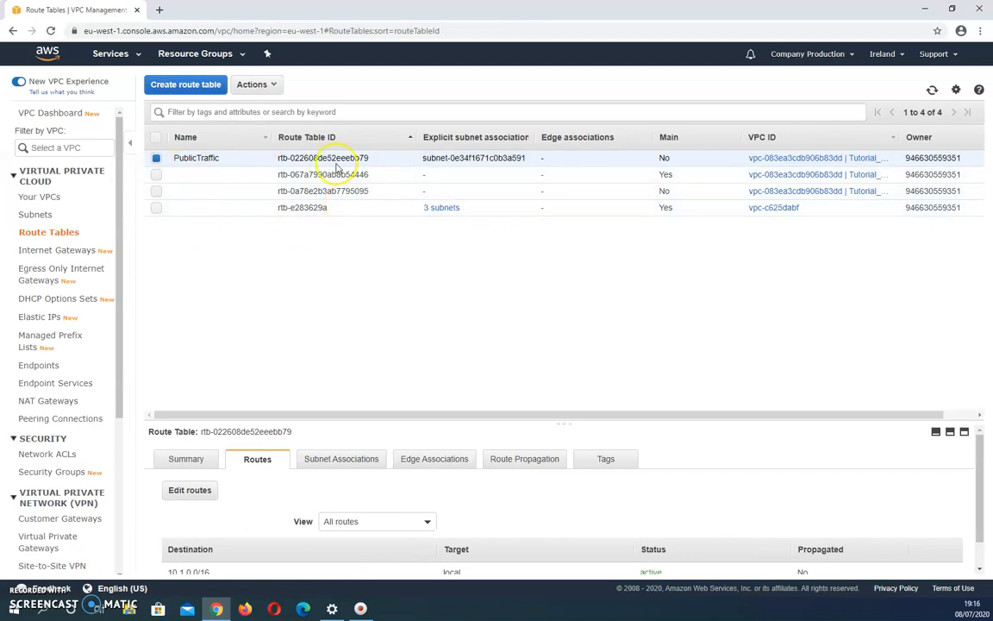
# Step: Create a route table named rt1 in Tutorial_One_VPC, open it, and clear the route table ID filter
pyautogui.click(186, 84)
pyautogui.click(227, 166)
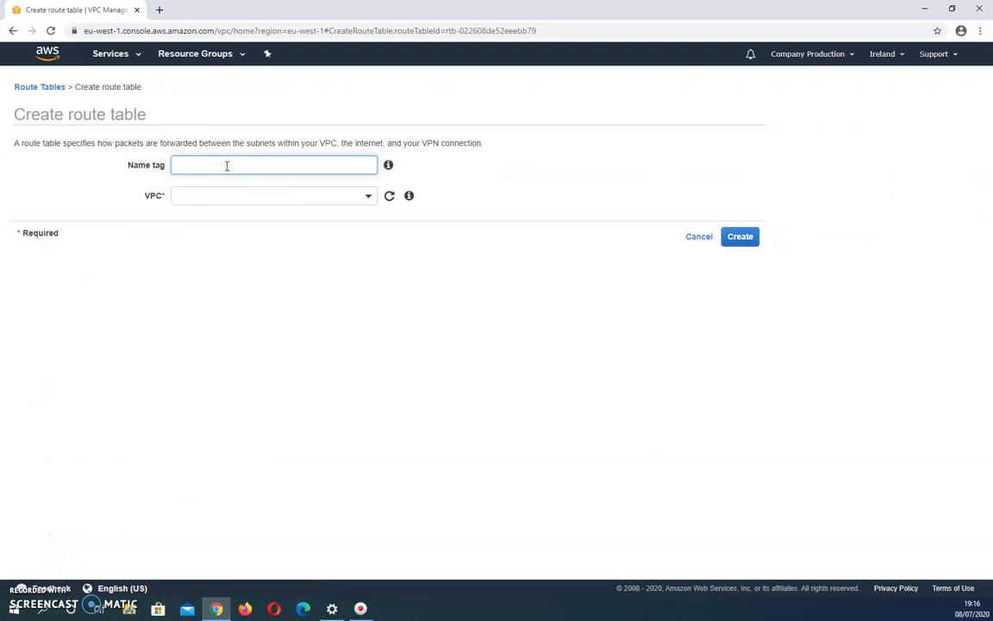
pyautogui.click(224, 207)
pyautogui.click(233, 196)
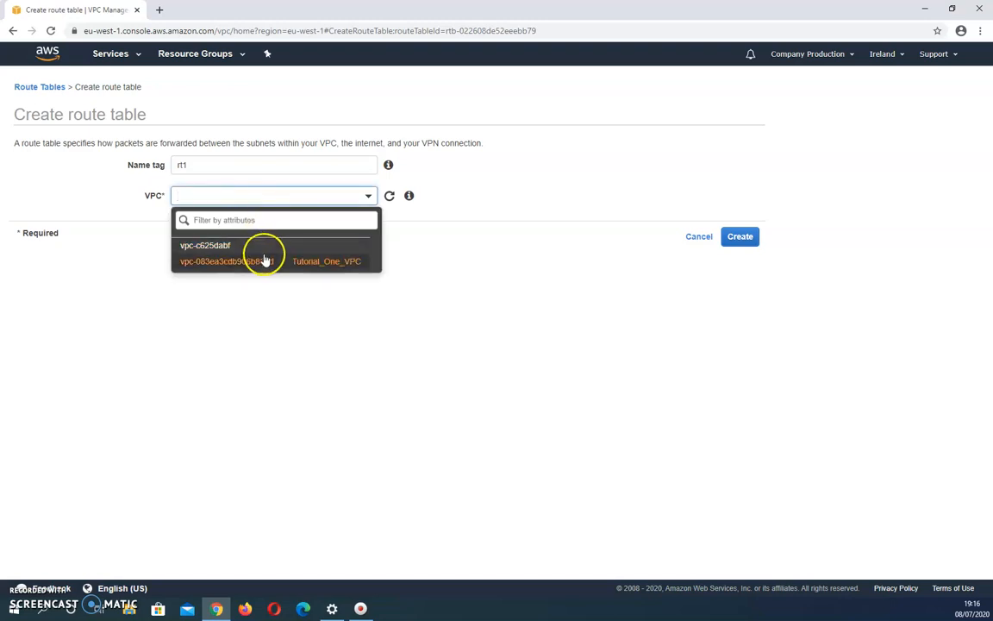
pyautogui.click(264, 260)
pyautogui.click(739, 237)
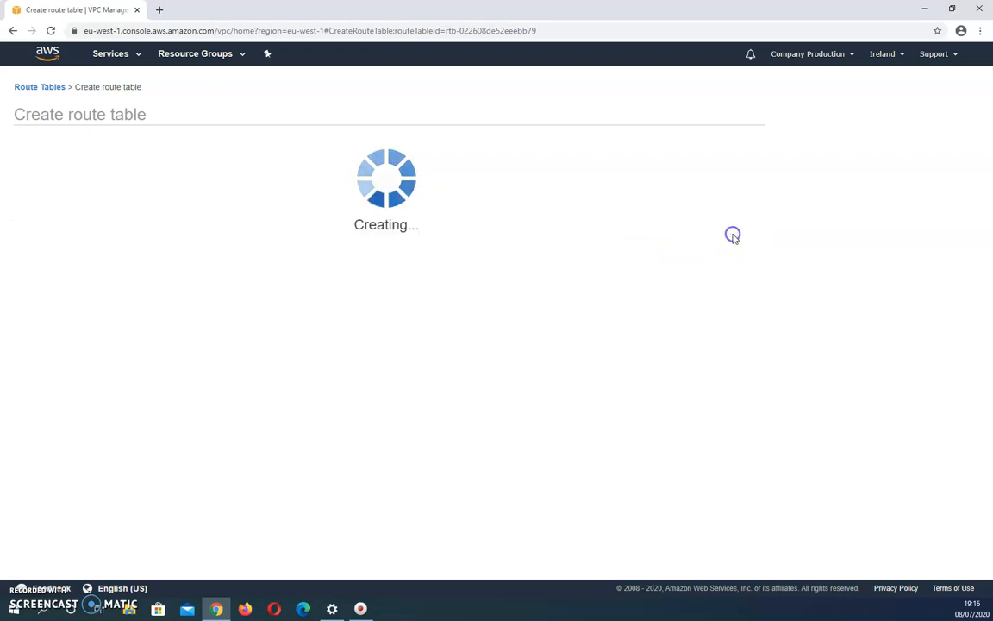
pyautogui.click(243, 178)
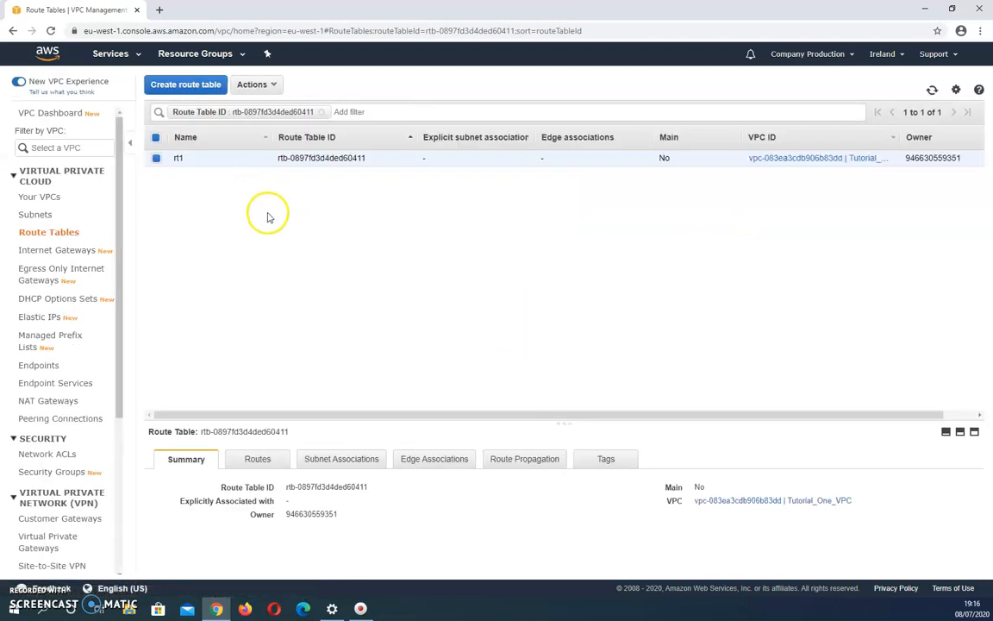
pyautogui.click(322, 112)
# Step: Try to rename the rt1 route table to a name beginning with Interna
pyautogui.click(284, 281)
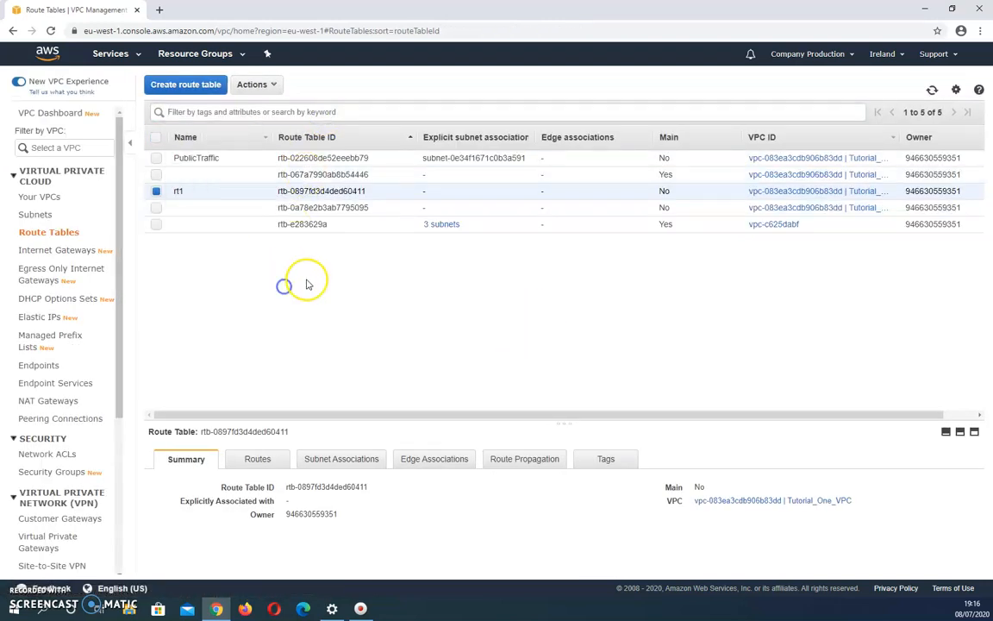
pyautogui.click(259, 192)
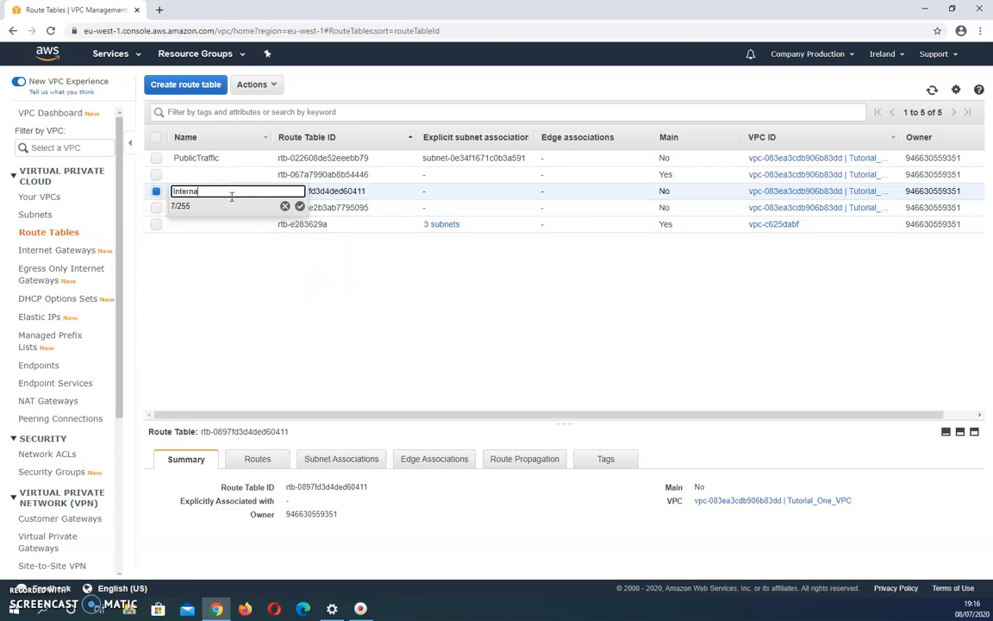
pyautogui.click(217, 312)
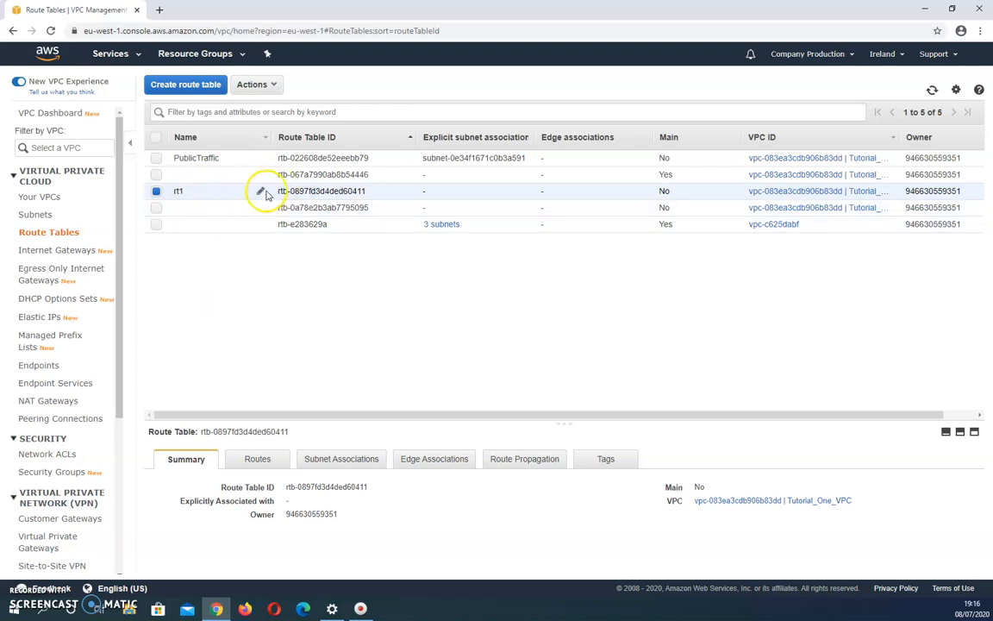
# Step: Rename the rt1 route table to InternalRT and associate it with Private_Subnet (10.1.2.0/24)
pyautogui.click(261, 192)
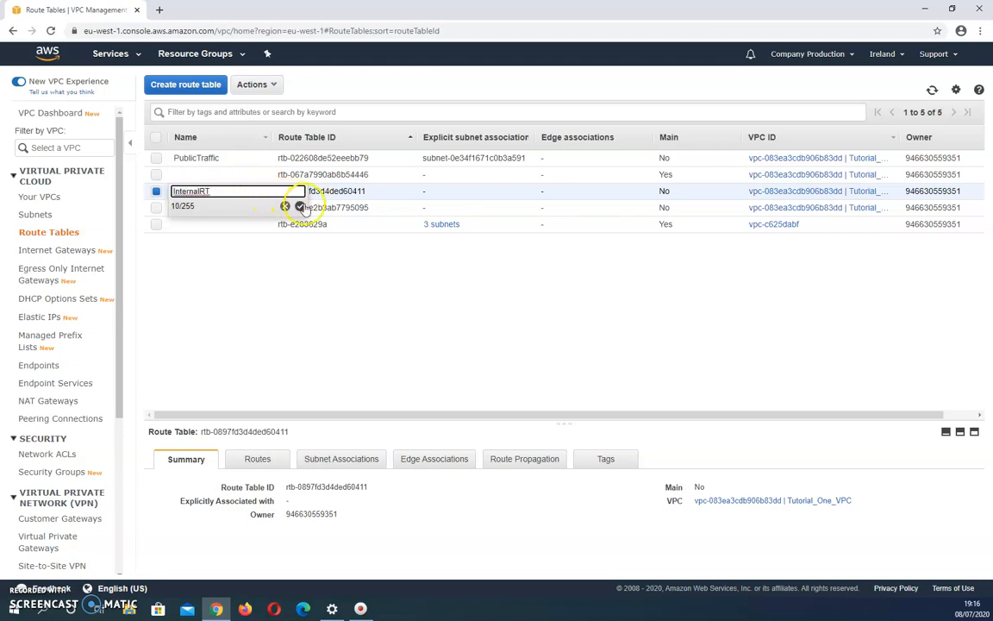
pyautogui.click(300, 207)
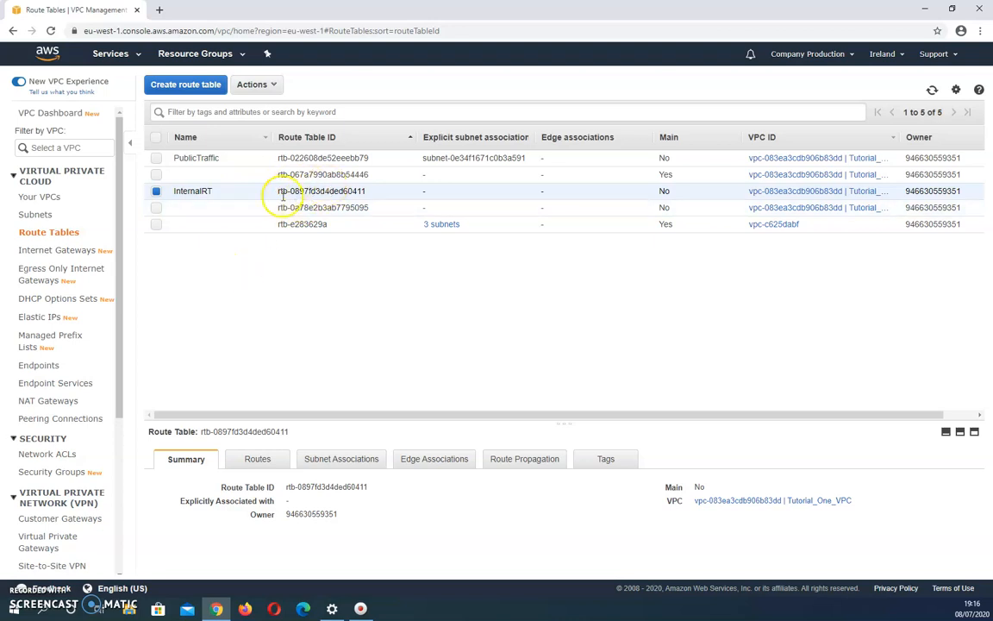
pyautogui.click(324, 457)
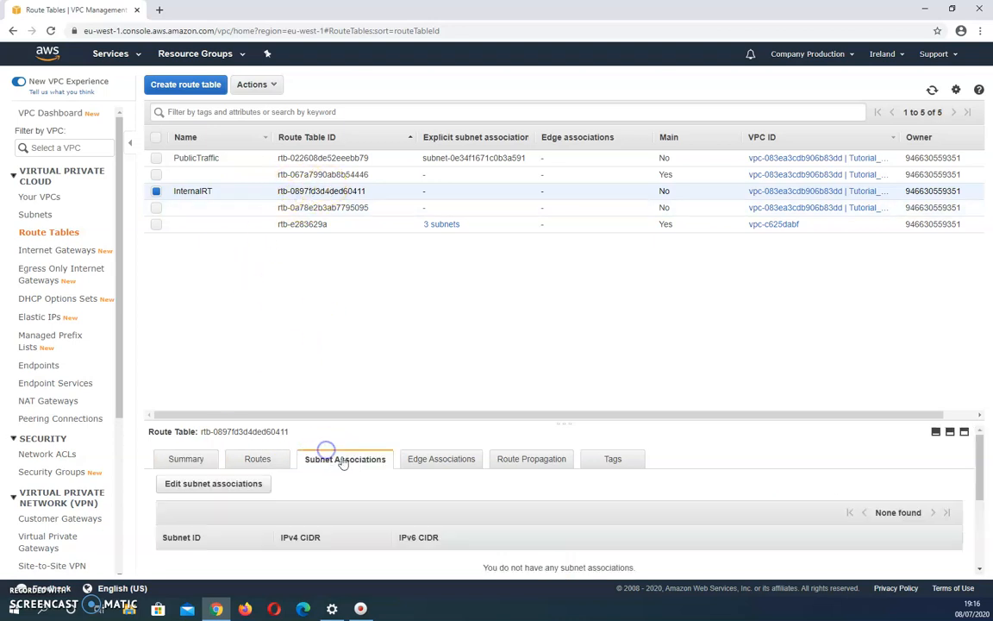
pyautogui.click(211, 484)
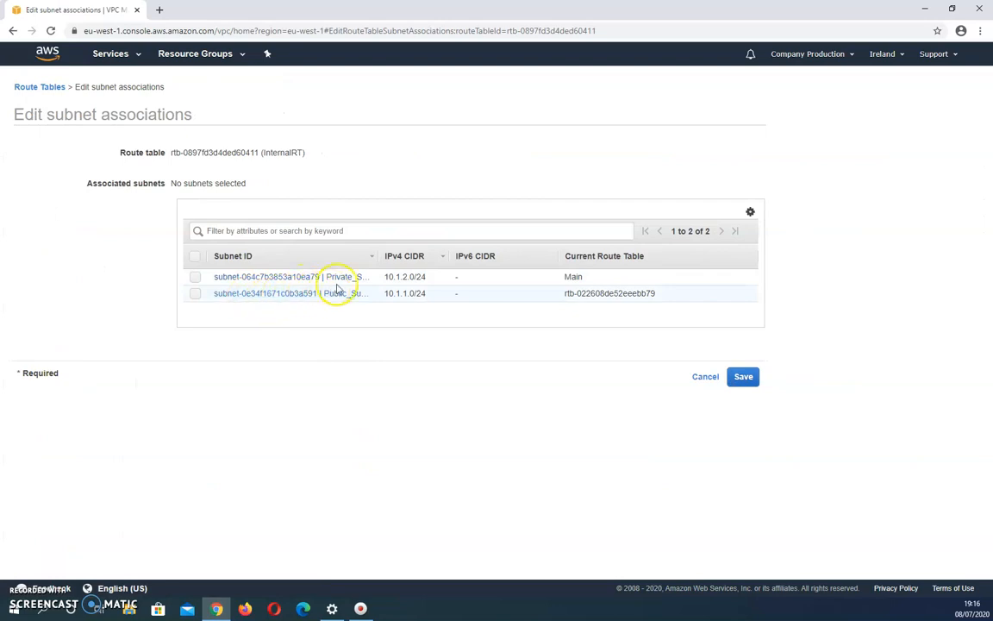
pyautogui.click(197, 278)
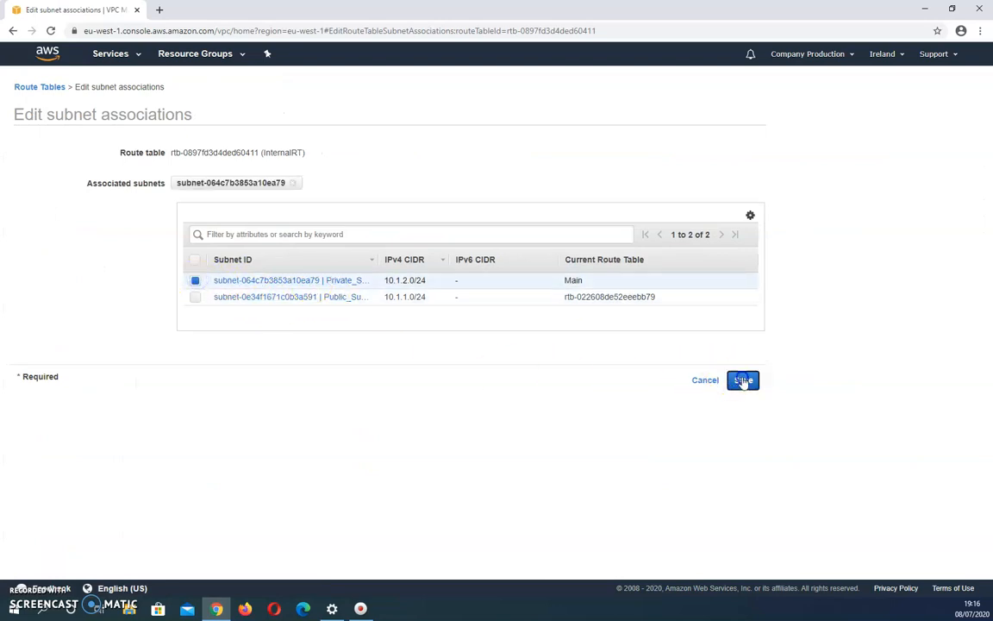
pyautogui.click(740, 377)
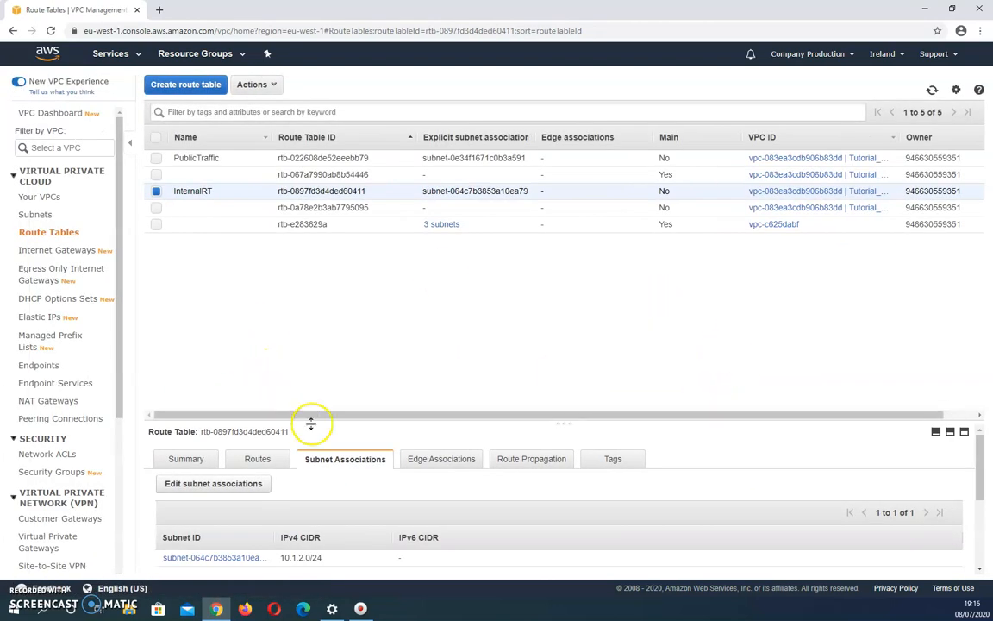
# Step: Review the subnet associations, routes and edge associations of the InternalRT route table, leaving them as they are
pyautogui.moveTo(557, 422); pyautogui.dragTo(562, 361)
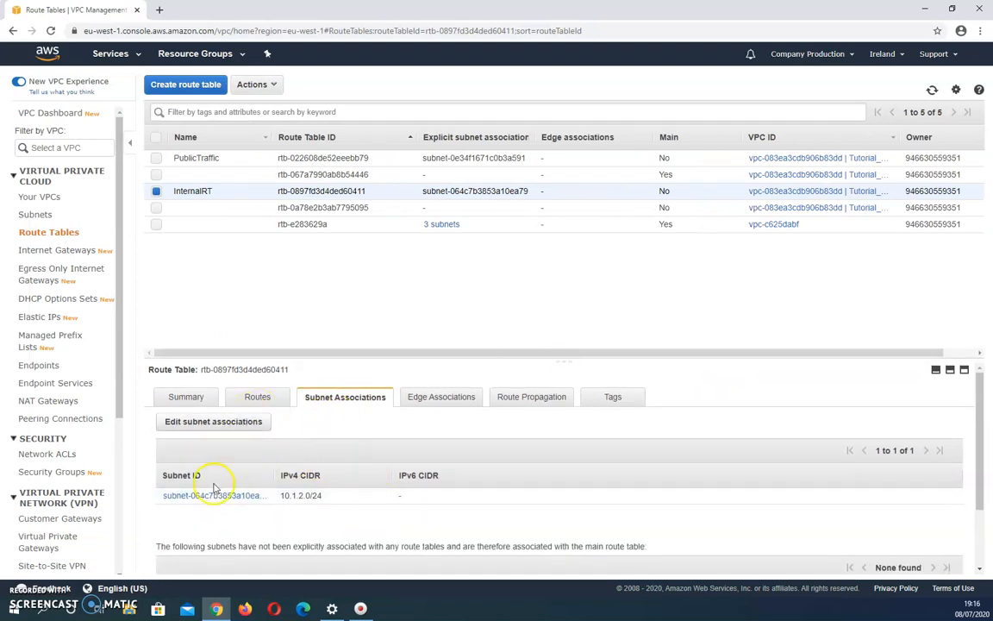
pyautogui.click(213, 424)
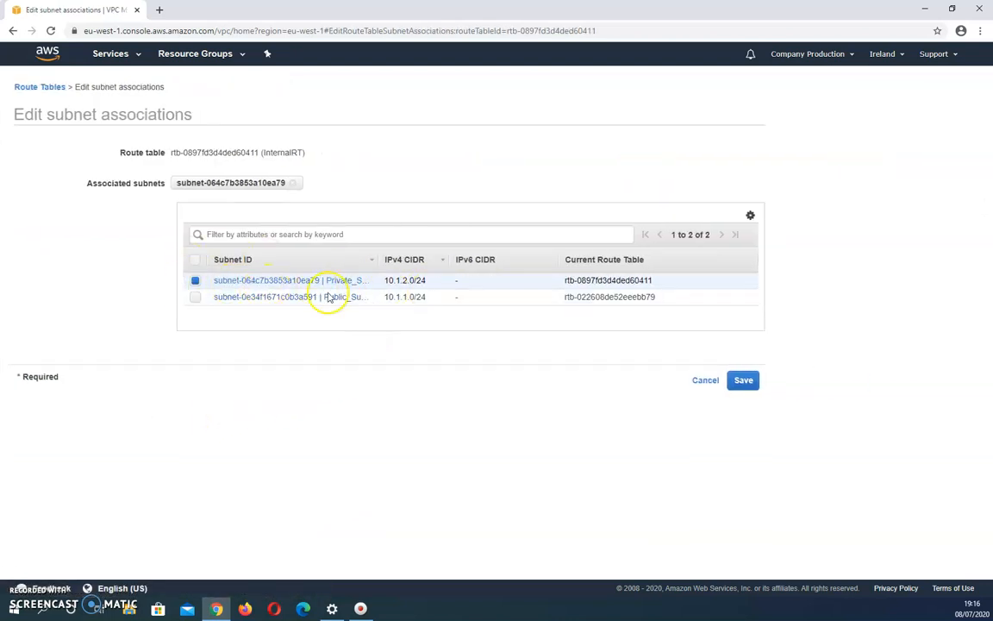
pyautogui.click(744, 386)
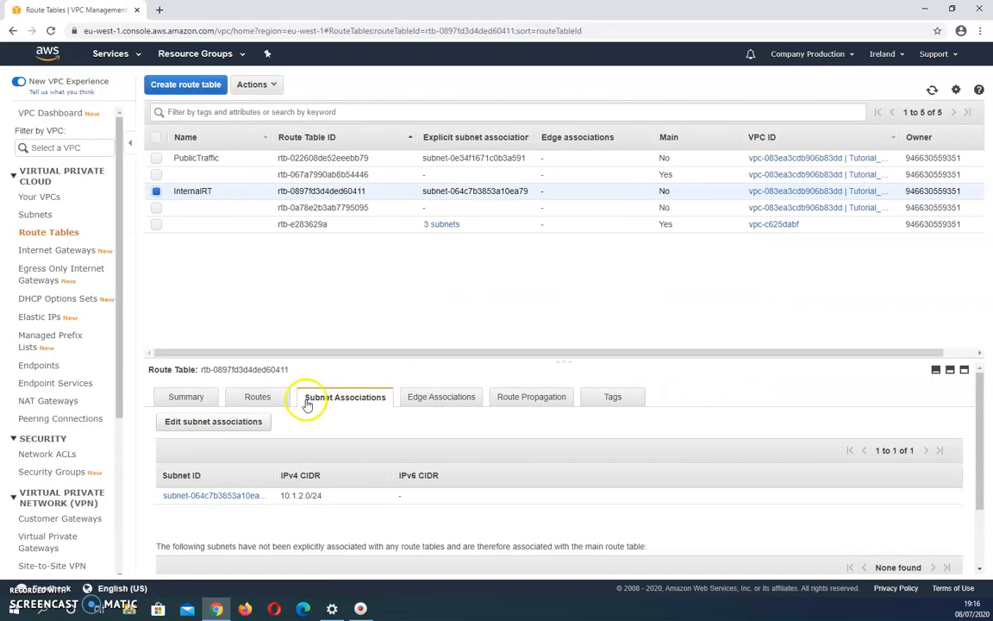
pyautogui.click(263, 397)
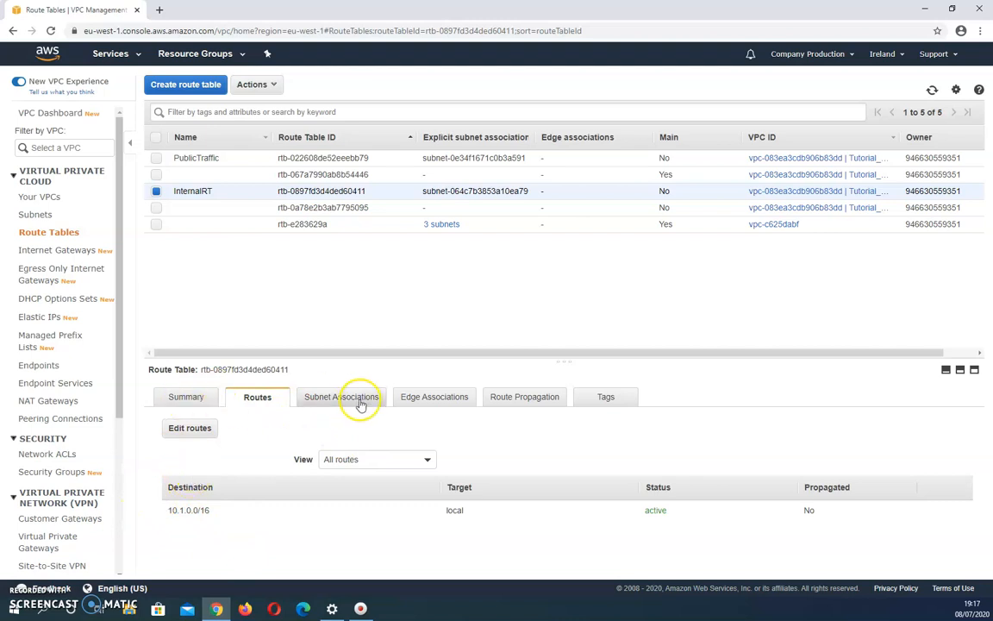
pyautogui.click(452, 404)
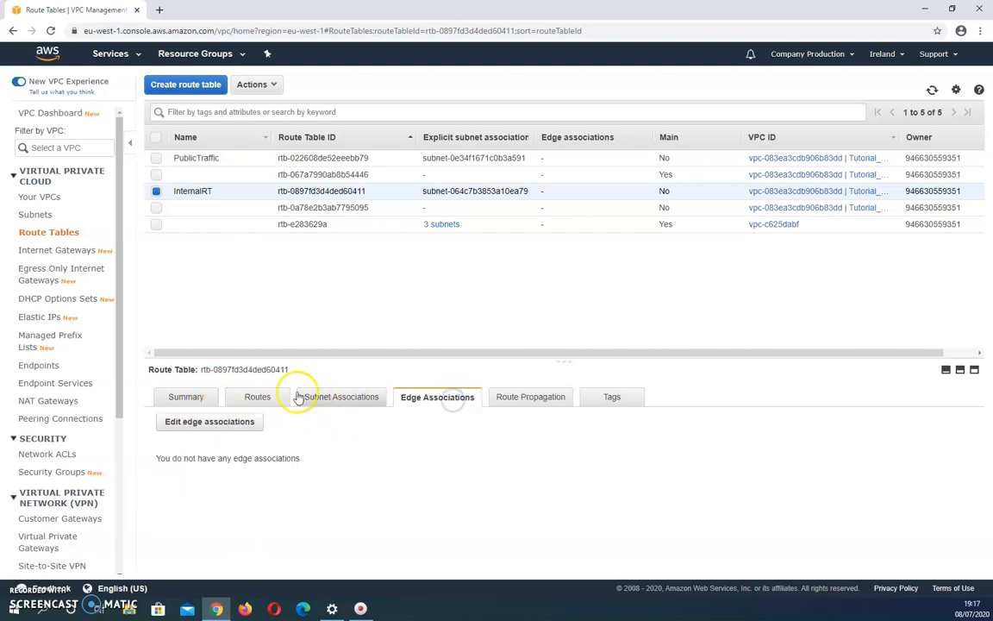
# Step: Examine the finished network setup twice: the VPC, its subnets, the route tables and the internet gateway
pyautogui.click(39, 197)
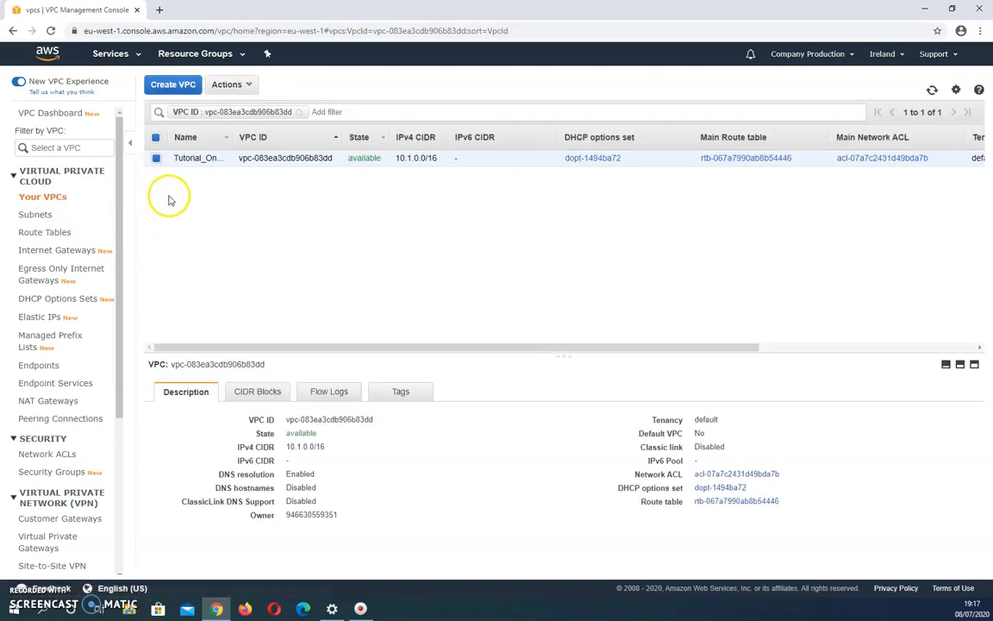
pyautogui.click(50, 214)
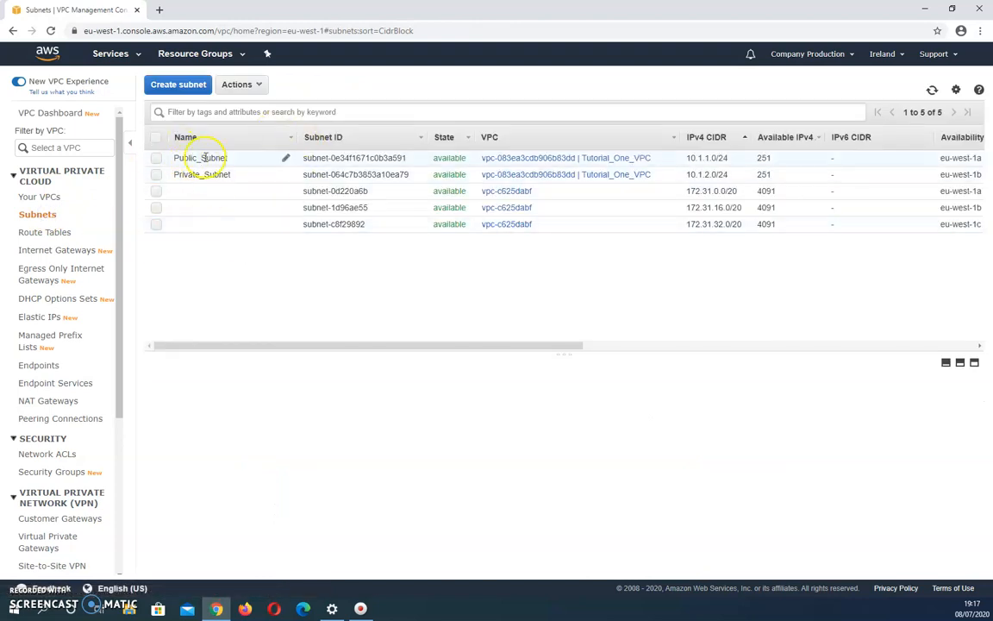
pyautogui.click(37, 231)
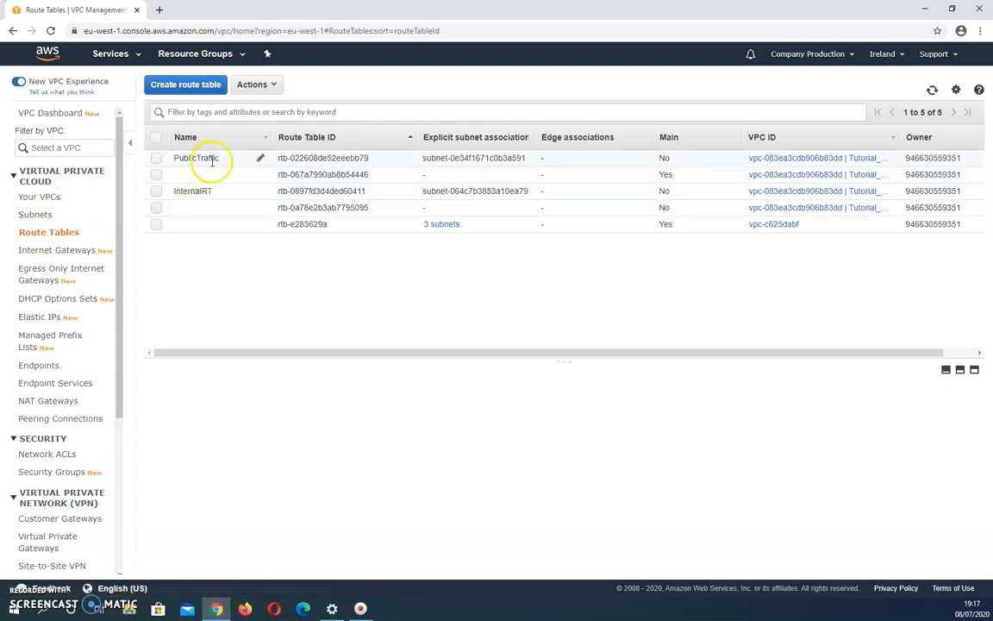
pyautogui.click(50, 251)
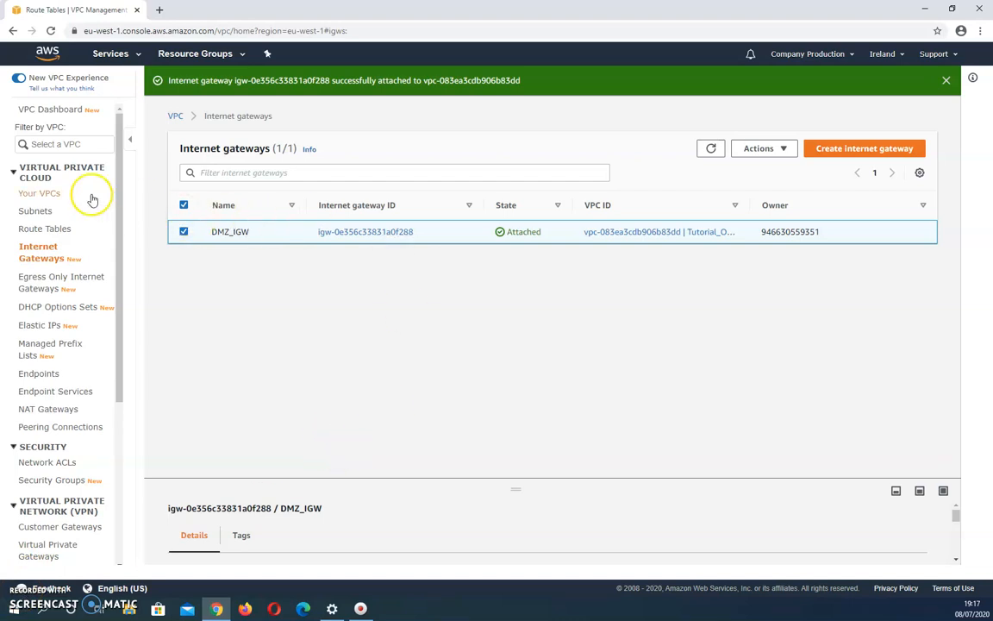
pyautogui.click(43, 197)
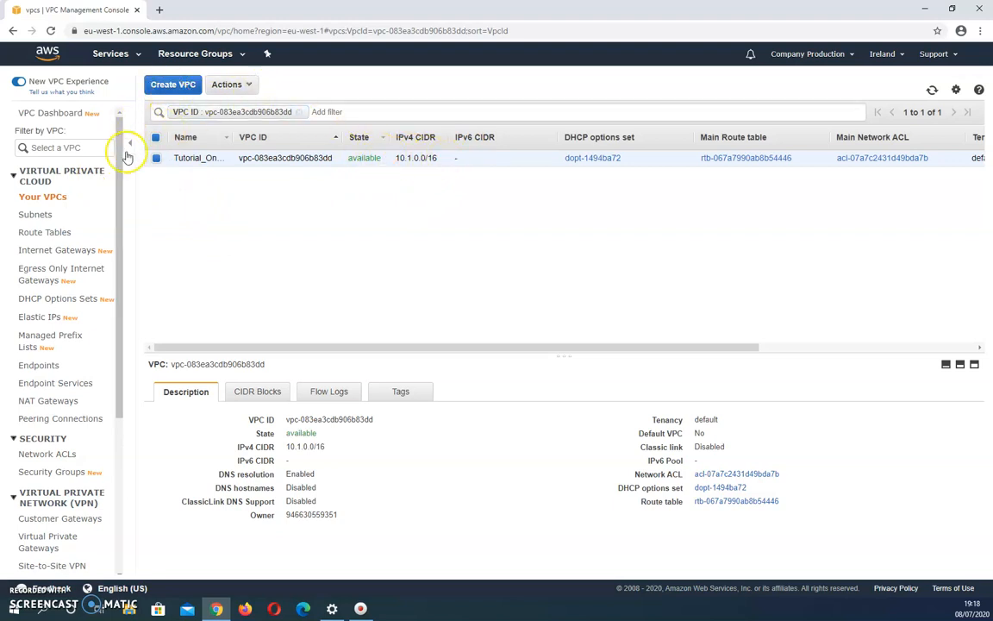
pyautogui.click(38, 215)
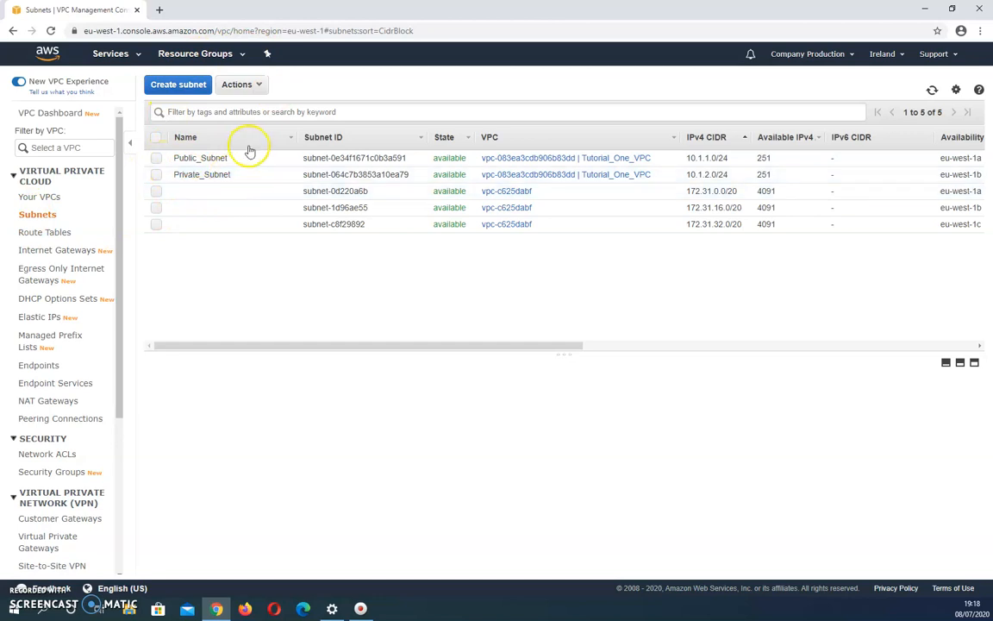
pyautogui.click(53, 231)
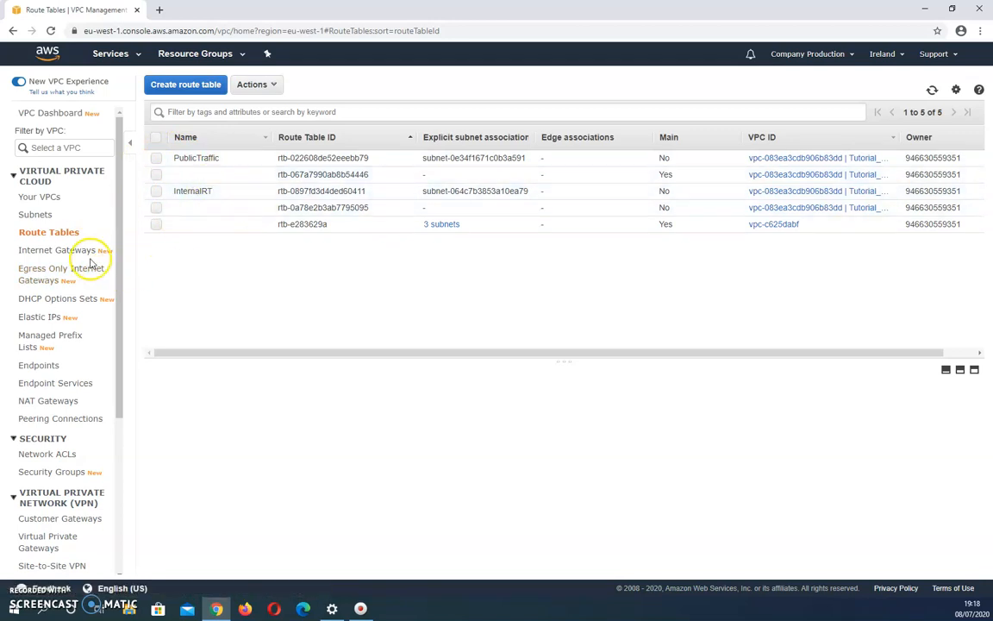
pyautogui.click(45, 251)
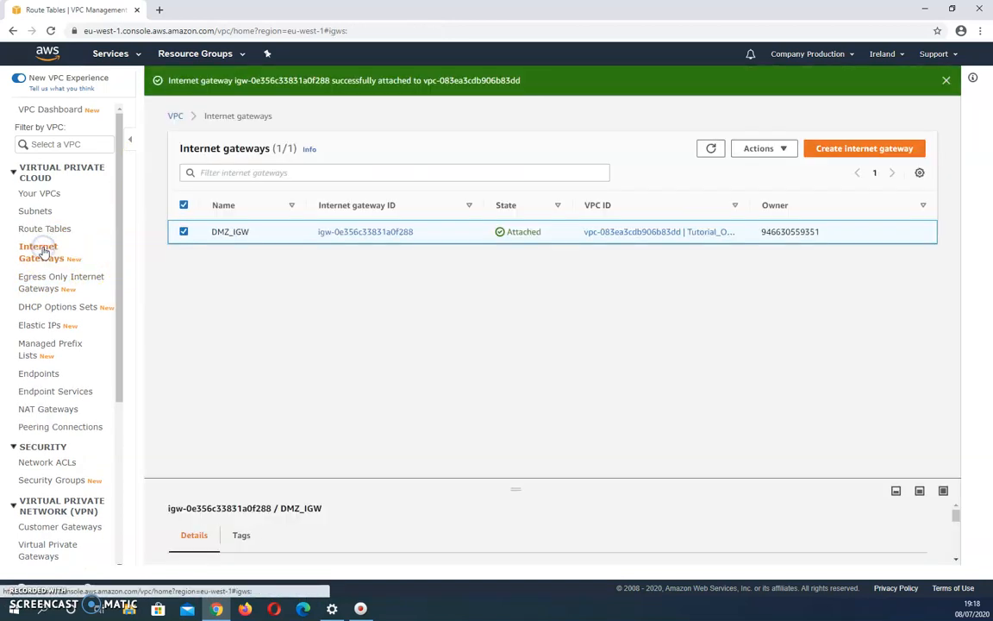